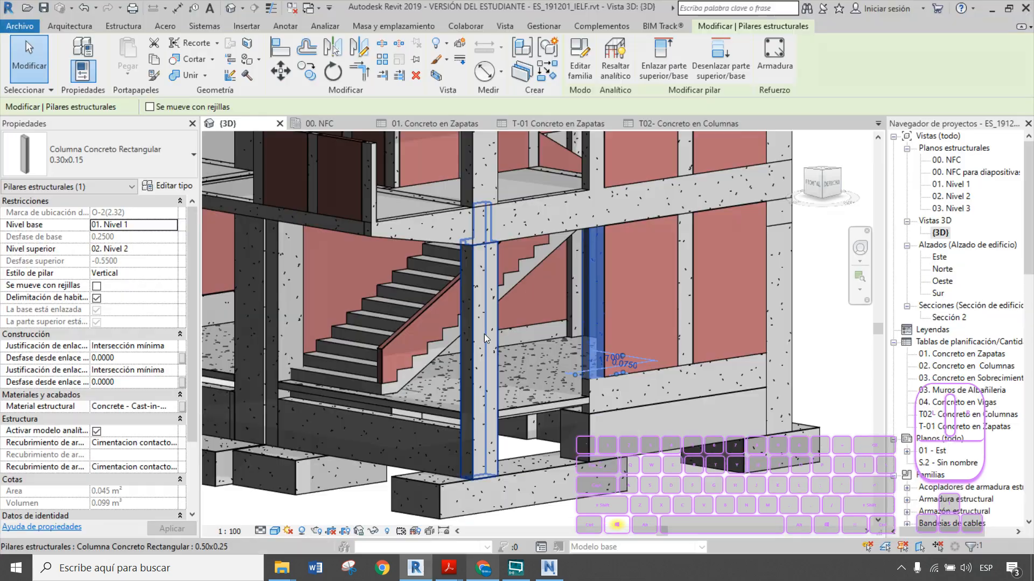
- Switch to Navisworks and walk through the building model's ground floor to view its walls and joists
middle_click_drag(484, 333, 781, 342, "shift")
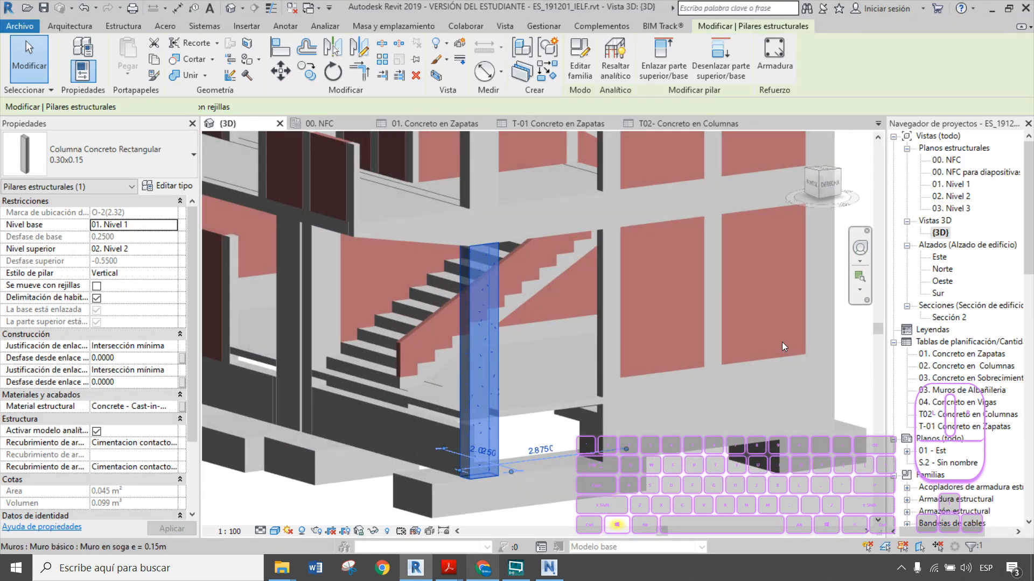
key("alt+Tab")
key("alt+Tab")
key("alt+Tab")
middle_click_drag(784, 340, 684, 340, "shift")
scroll(684, 340, "up", 3)
scroll(684, 340, "up", 1)
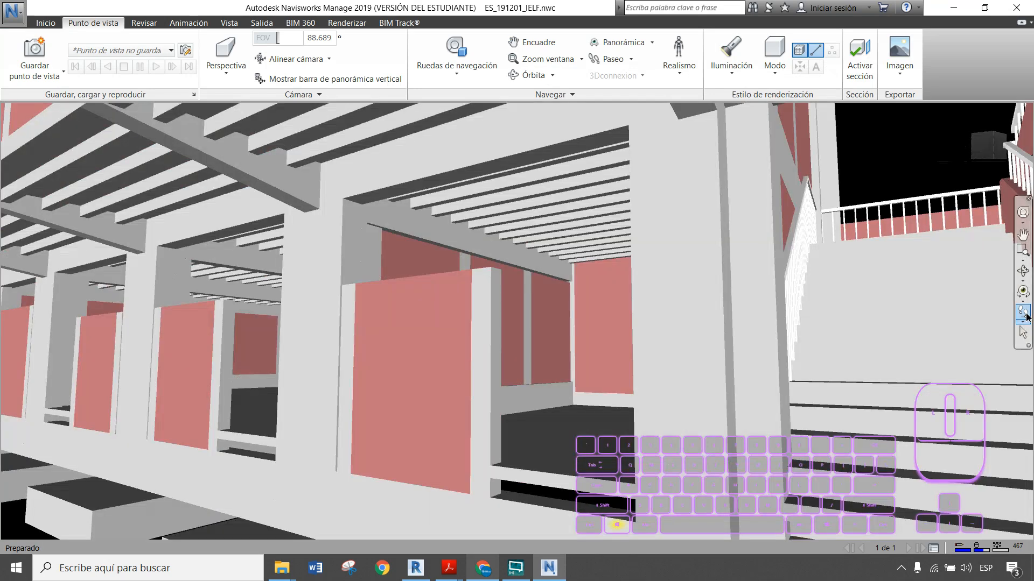
left_click(1025, 317)
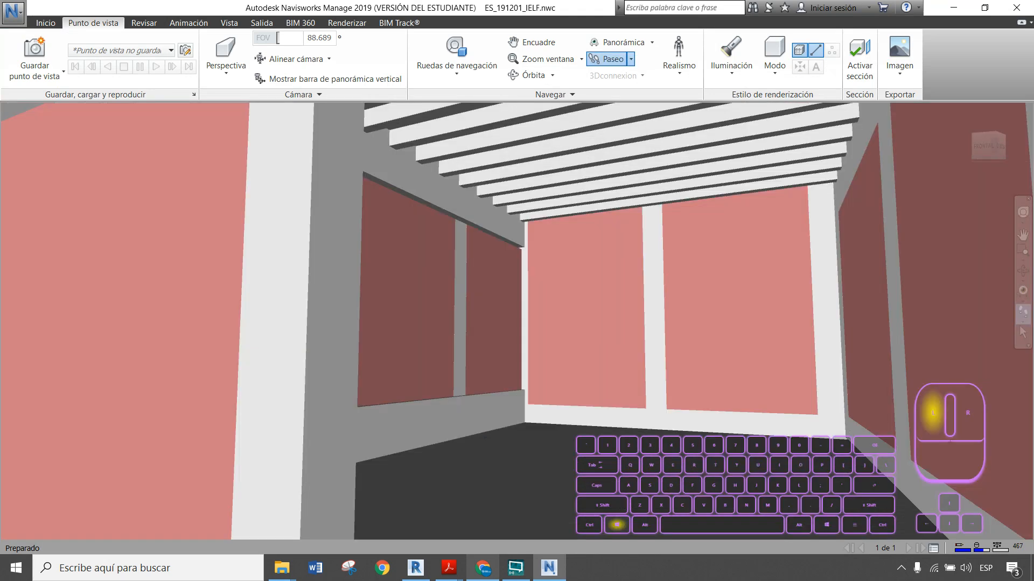
left_click_drag(516, 323, 519, 302)
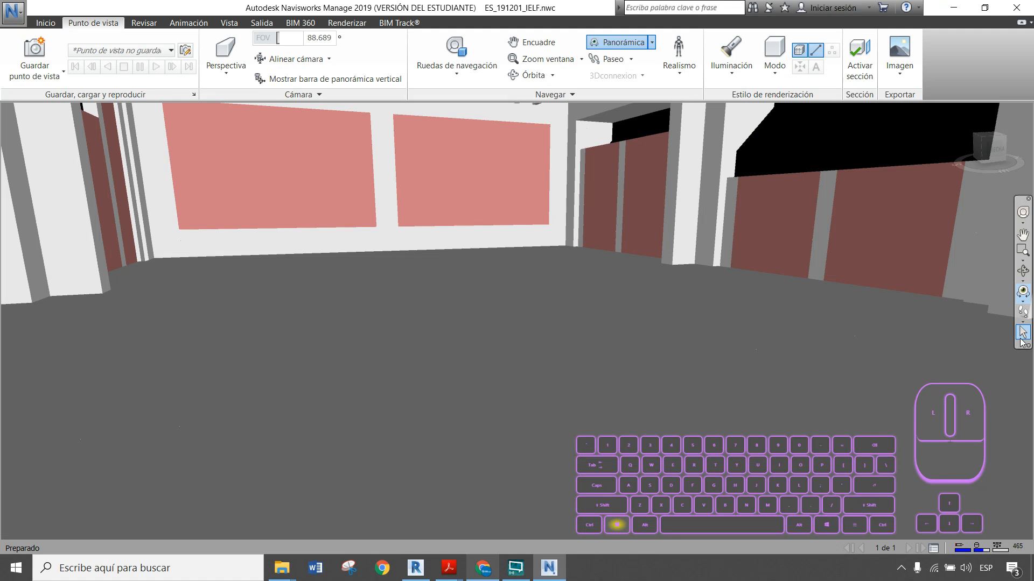
- Hide the ground floor slab pieces one by one to expose the beams and footings below
left_click(1023, 333)
left_click(583, 353)
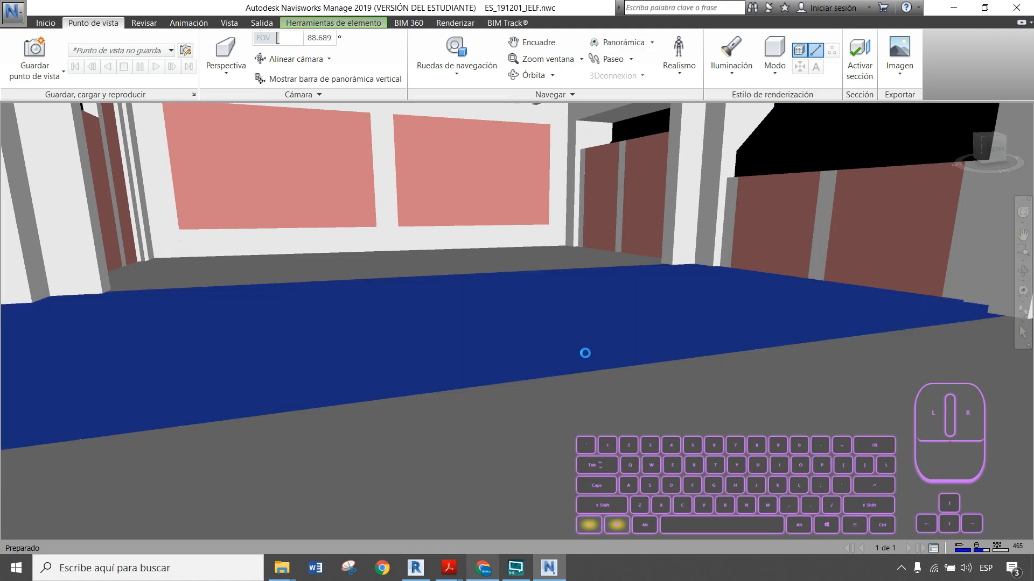
key("ctrl+h")
left_click(436, 268)
key("ctrl+h")
left_click(659, 466)
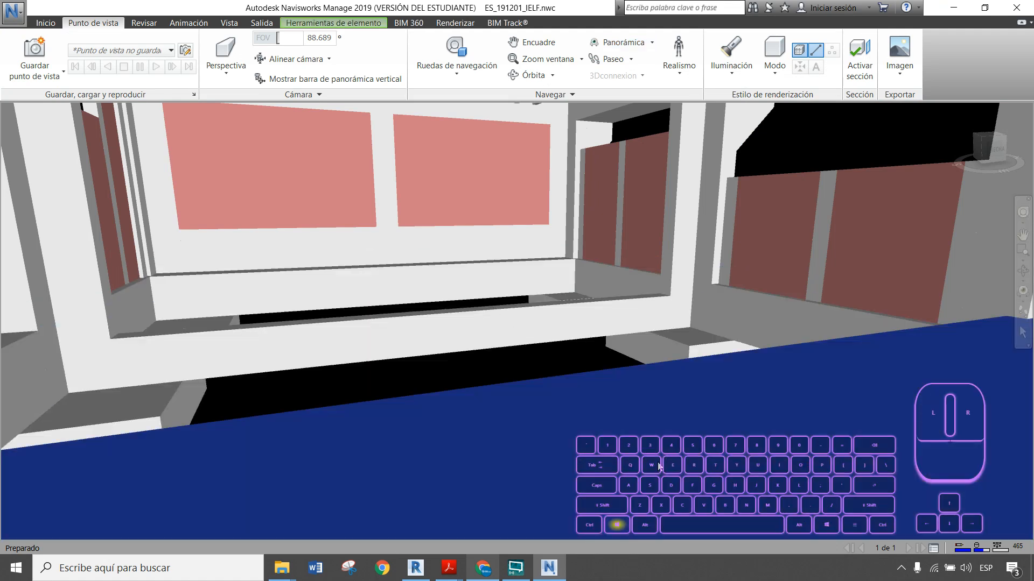
key("ctrl+h")
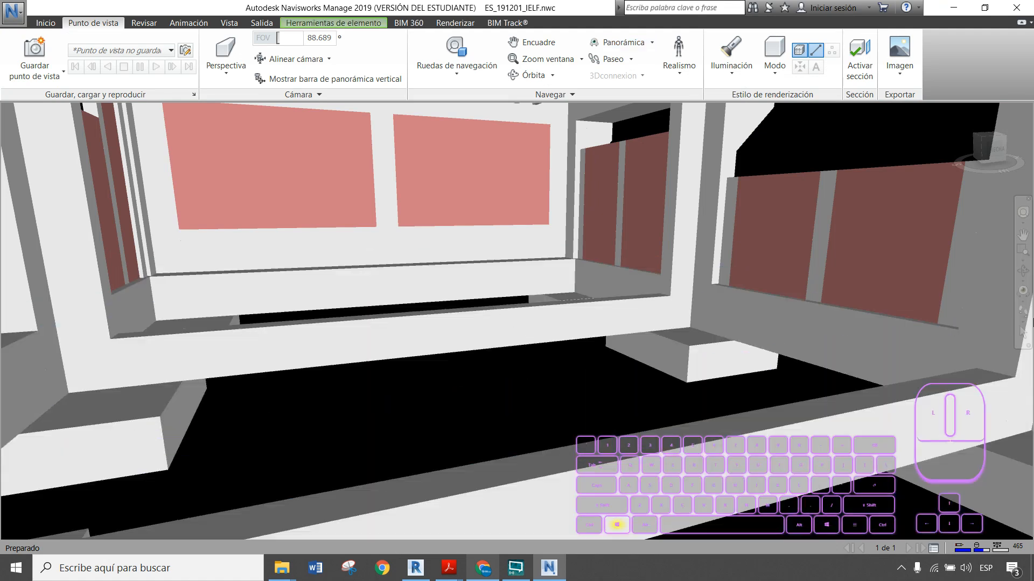
- Walk up to the brick walls and select the wall stiffener and the corner column to examine them
left_click(1022, 311)
left_click_drag(516, 323, 517, 296)
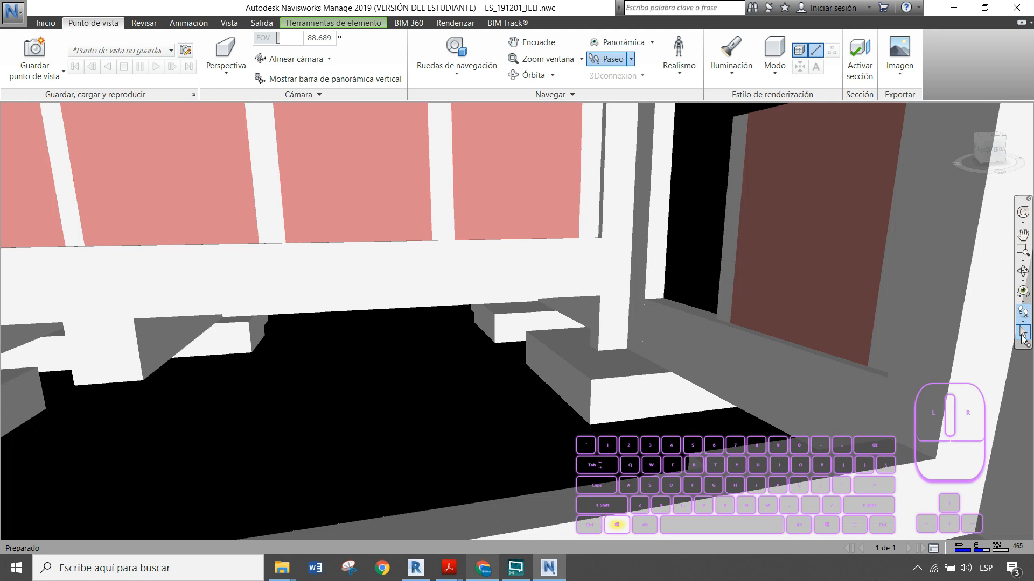
left_click(1021, 332)
left_click(325, 273)
left_click(305, 208)
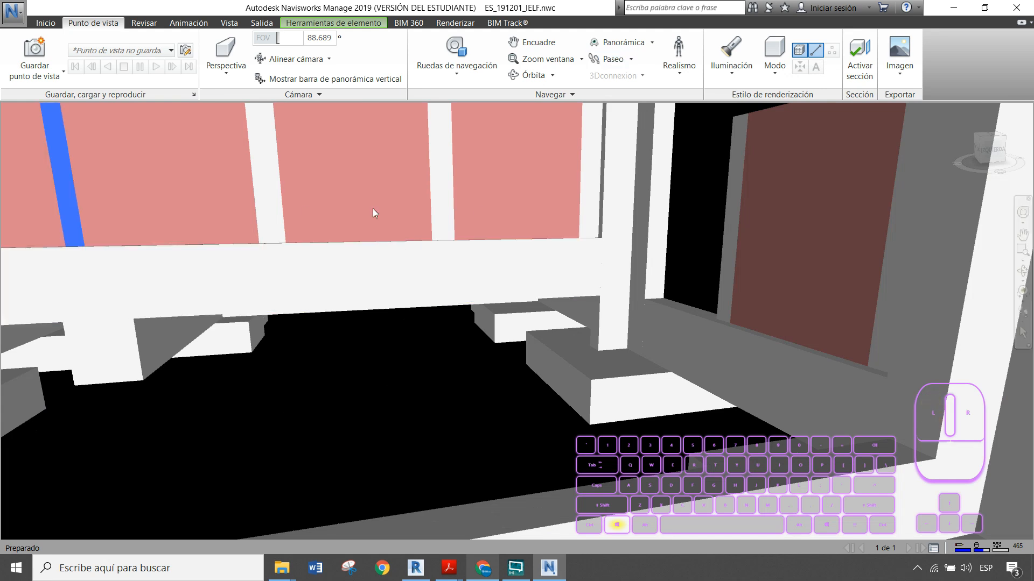
left_click(639, 193)
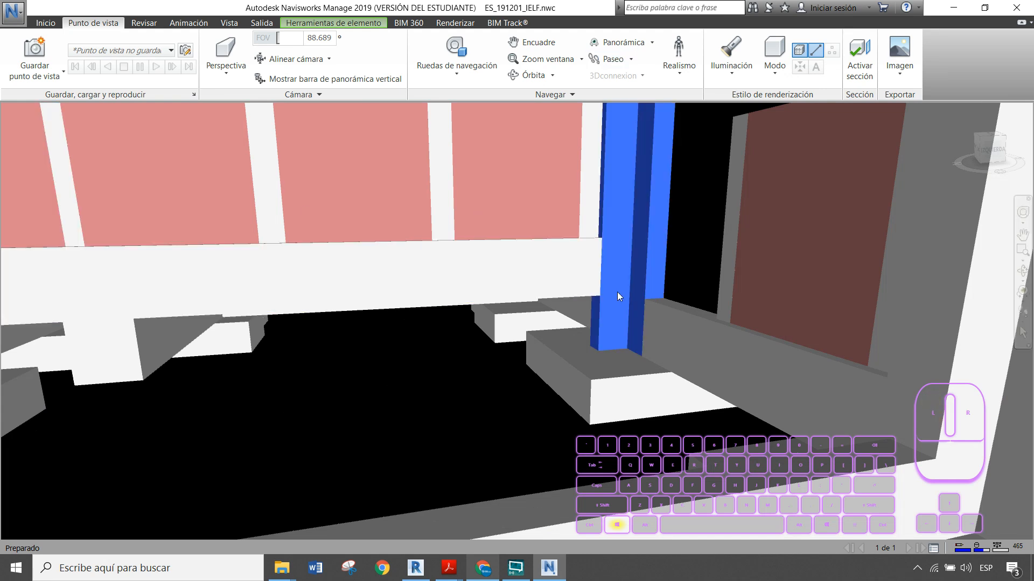
left_click(614, 391)
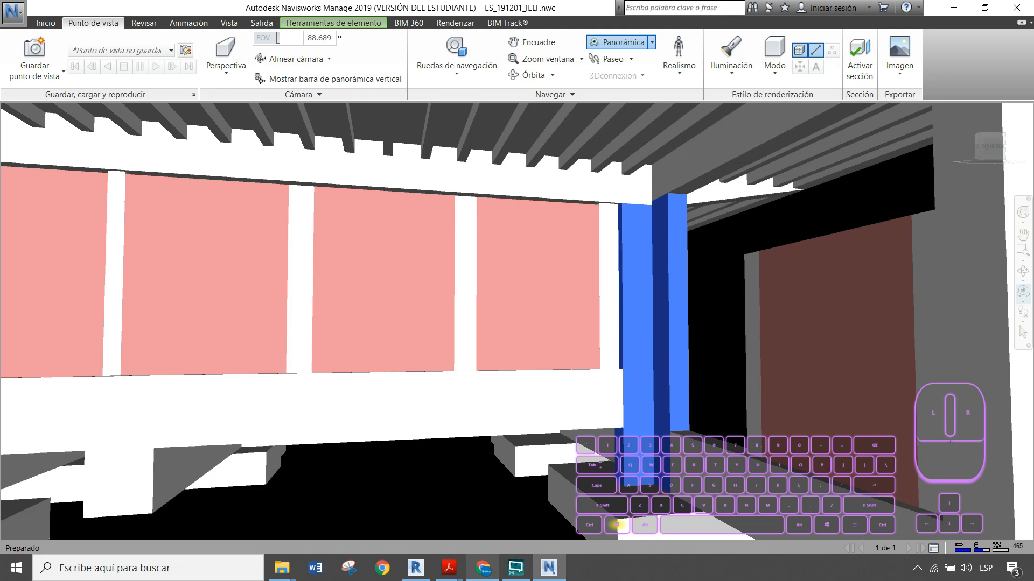
- Switch to Revit and open the 03. Muros de Albañilería schedule for reference
key("alt+Tab")
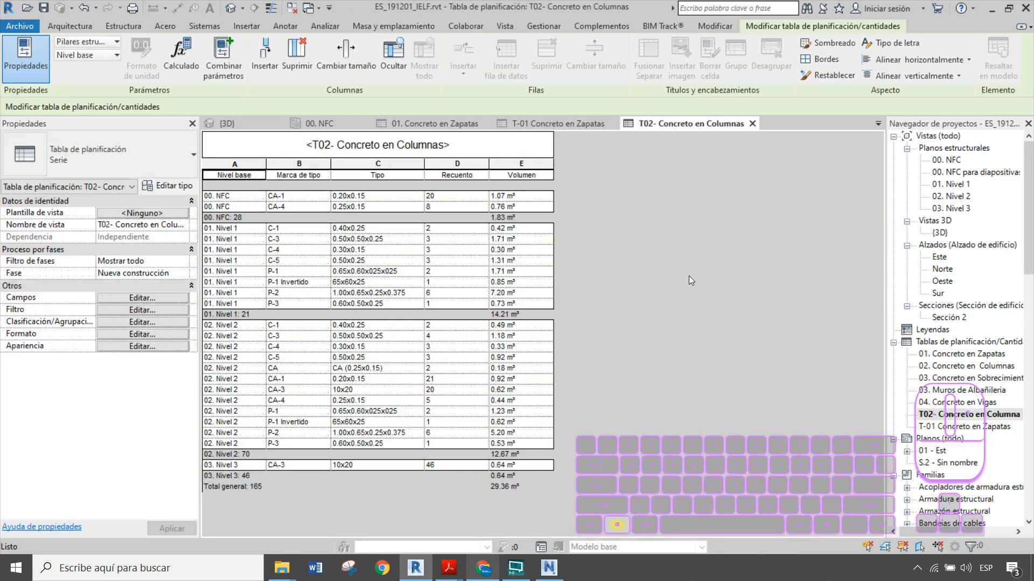
left_click(957, 391)
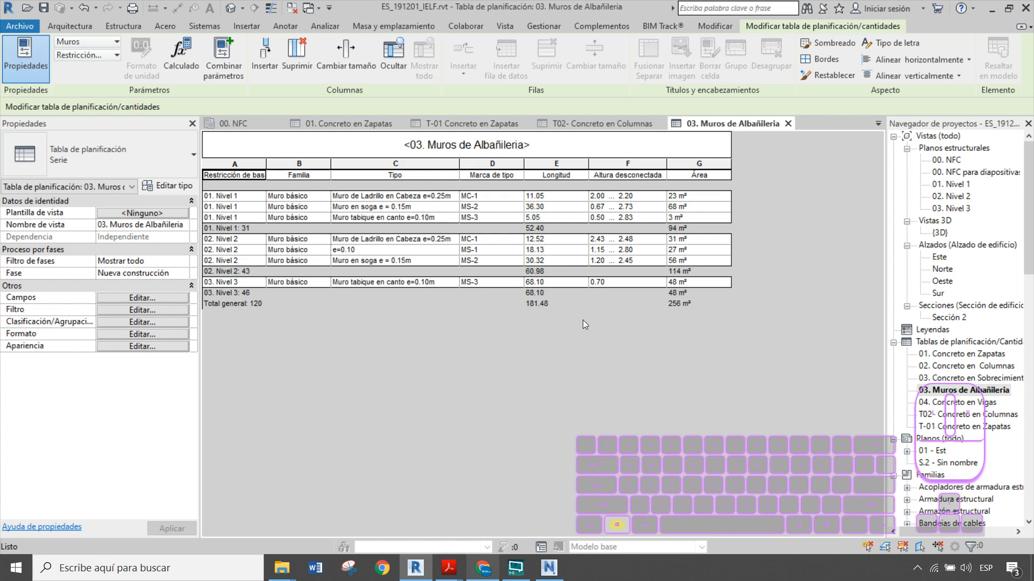
- Create a new schedule for the Muros category named "T03- Metrado de Muros"
left_click(509, 31)
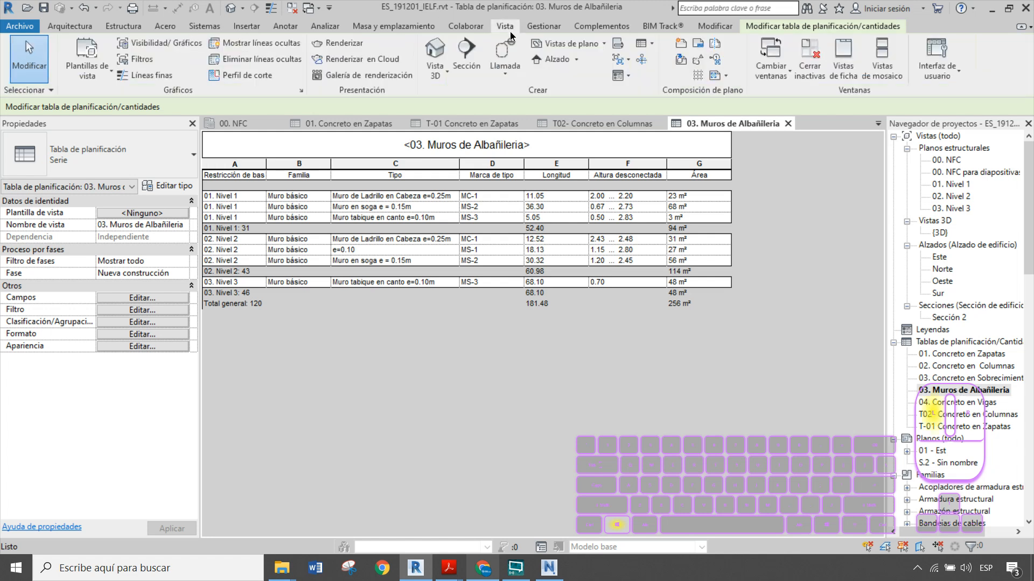
left_click(651, 44)
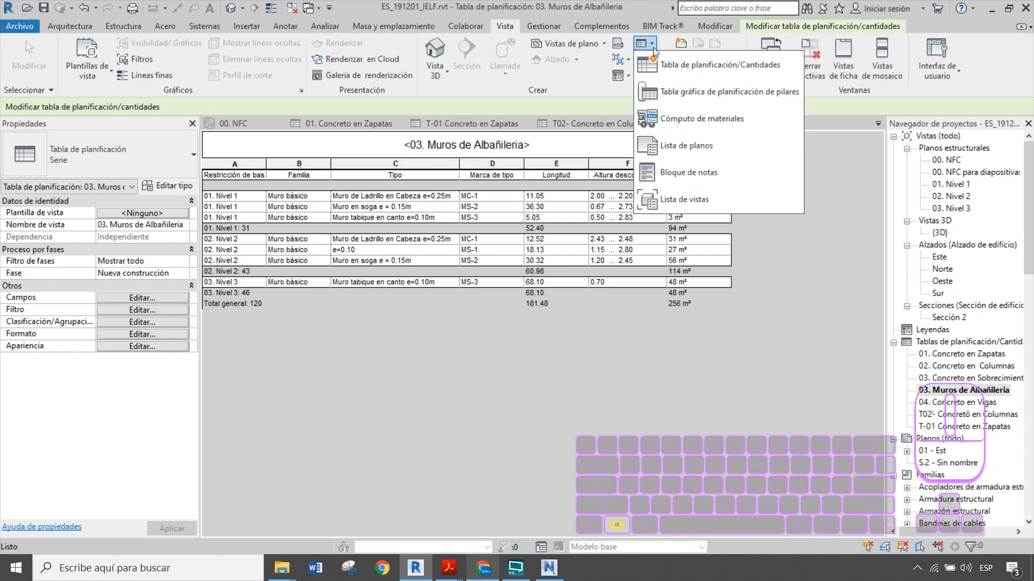
left_click(706, 76)
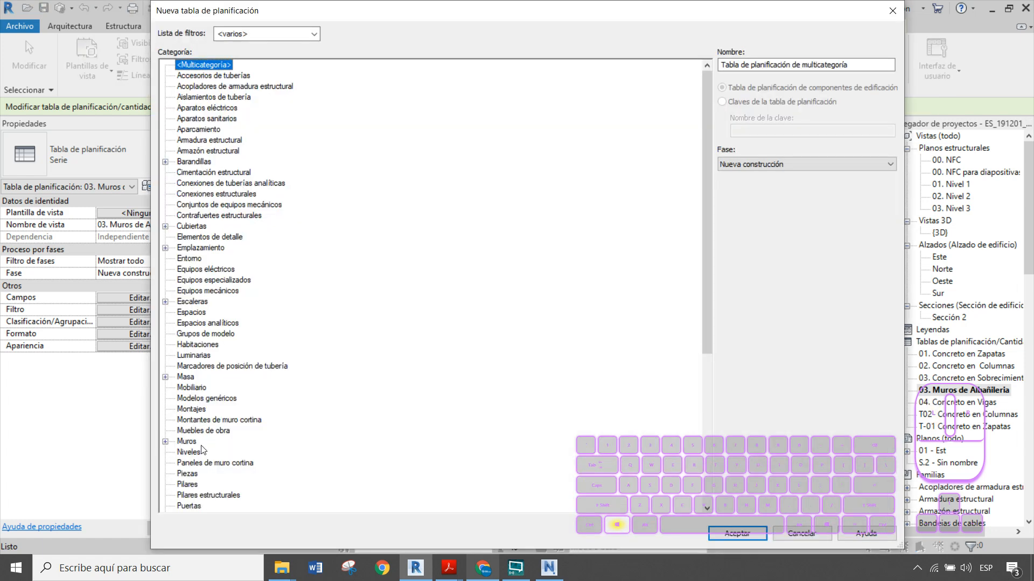
left_click(188, 442)
left_click_drag(837, 64, 660, 81)
type("T03")
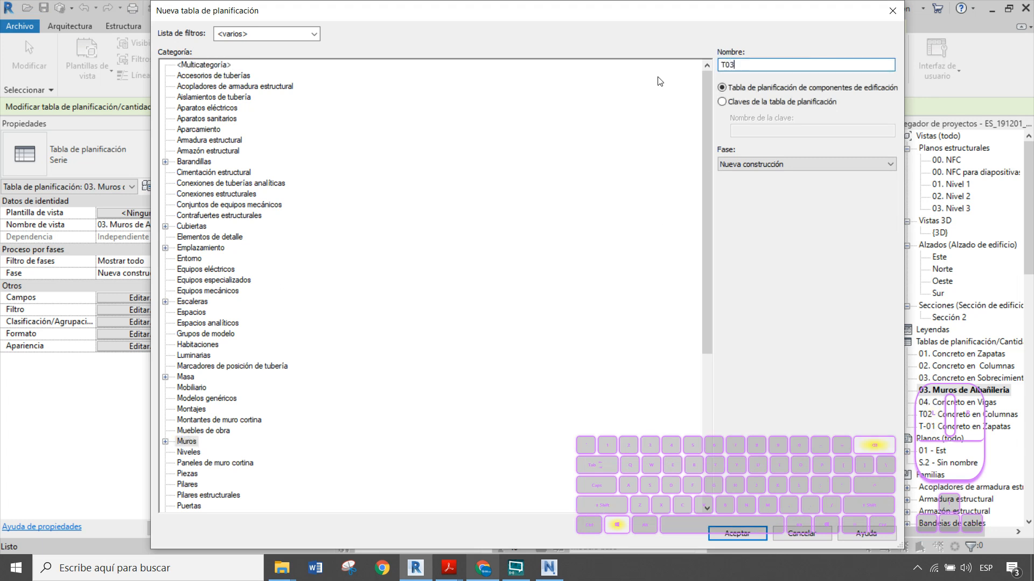
type("- ")
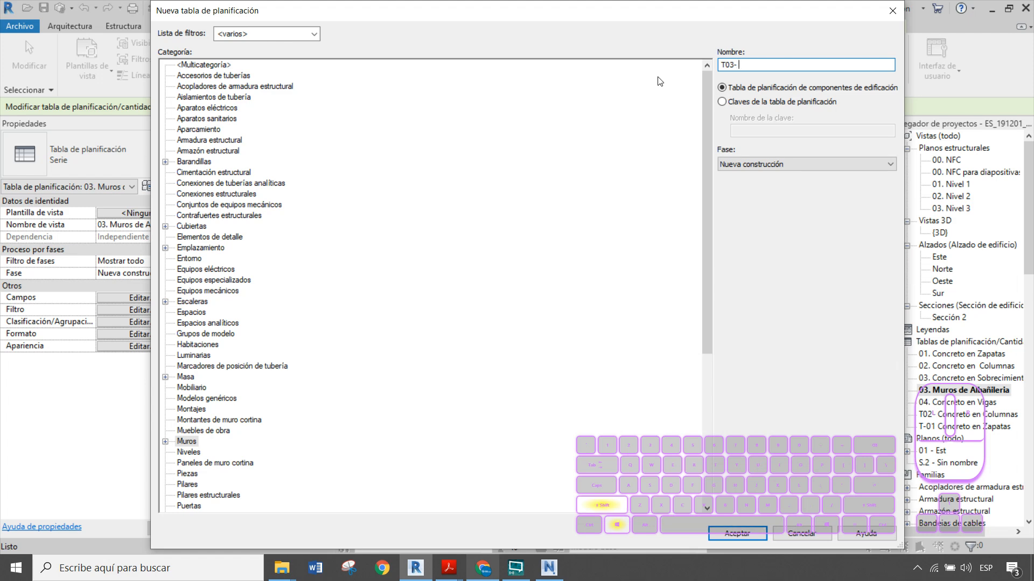
type("Metrado de Muros")
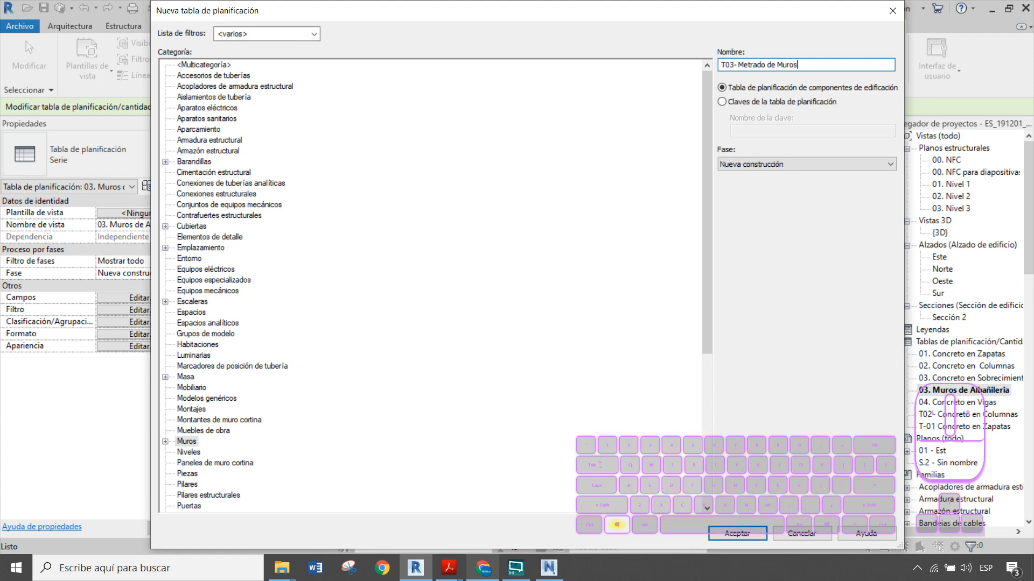
key("Return")
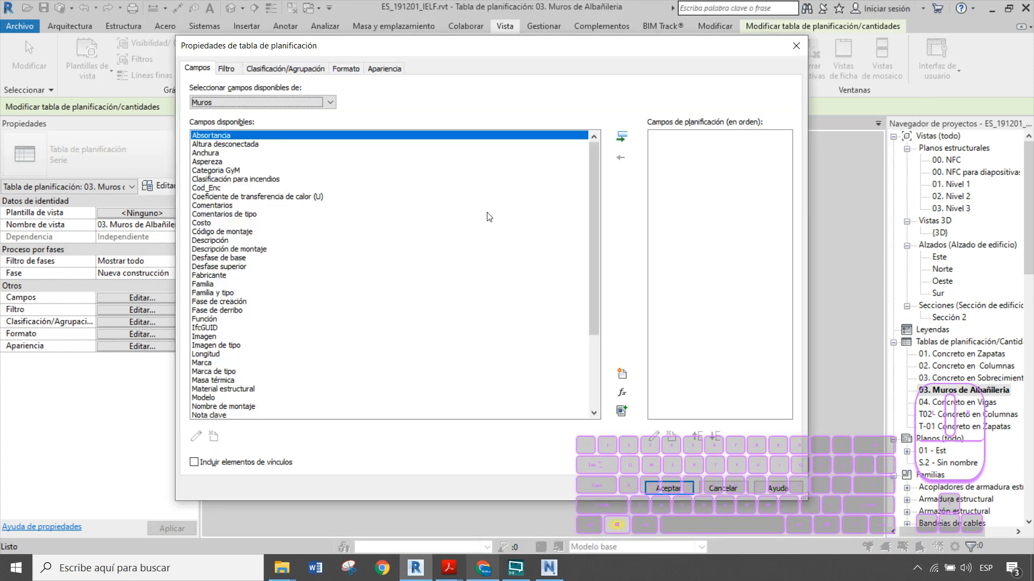
- Add the Tipo and Área fields to the wall schedule, with Tipo first, and generate the table
scroll(487, 216, "down", 4)
left_click(199, 408)
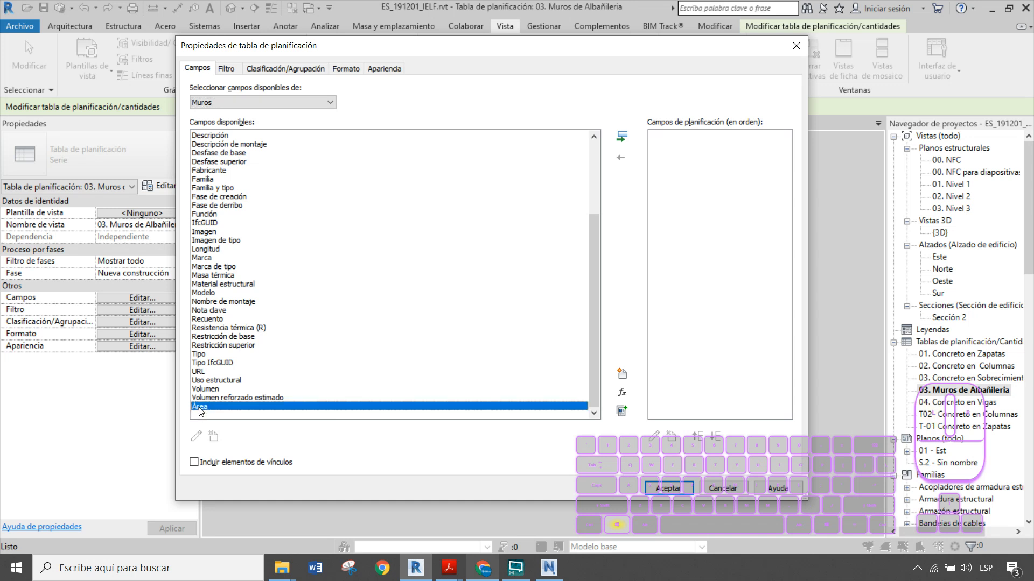
double_click(199, 407)
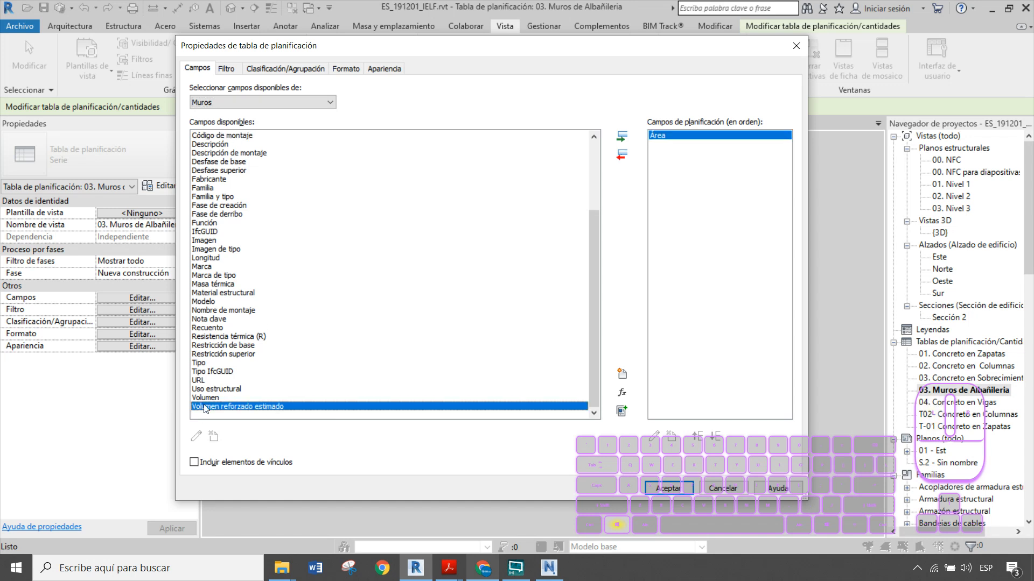
double_click(205, 363)
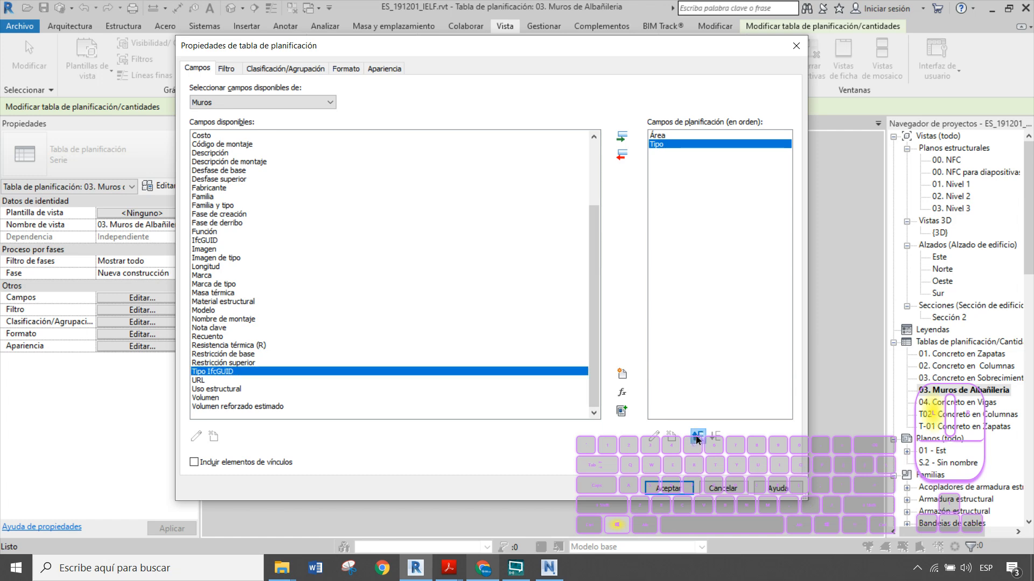
left_click(669, 488)
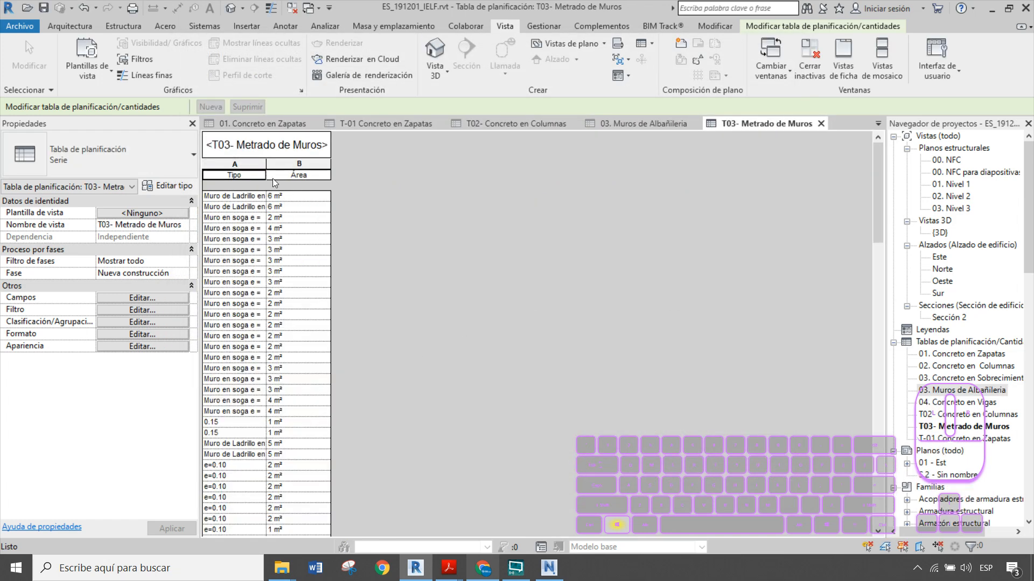
- Widen the Tipo column so the full wall type names fit, and review the listed rows
left_click_drag(266, 168, 340, 176)
scroll(378, 273, "down", 10)
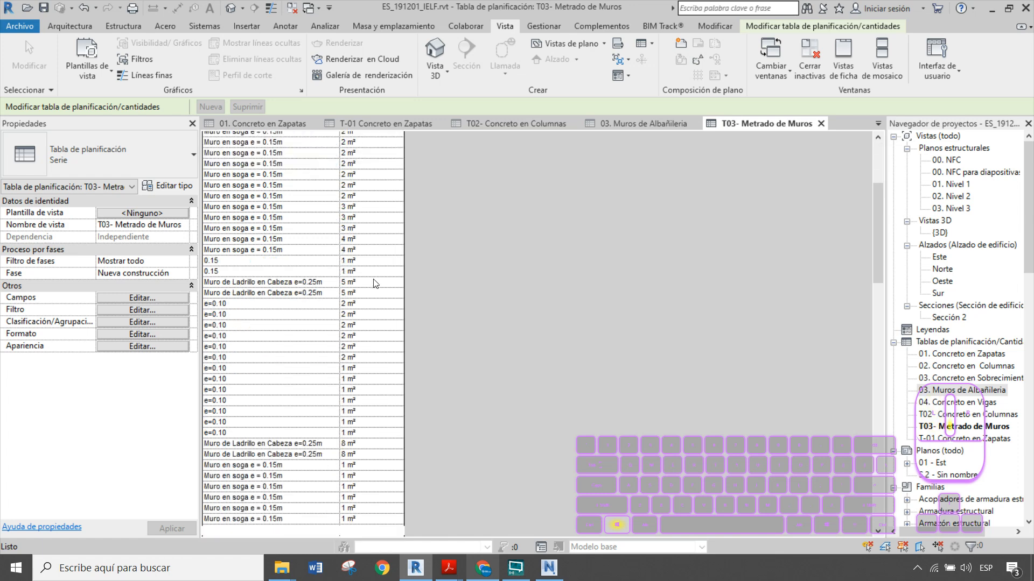
scroll(378, 273, "up", 8)
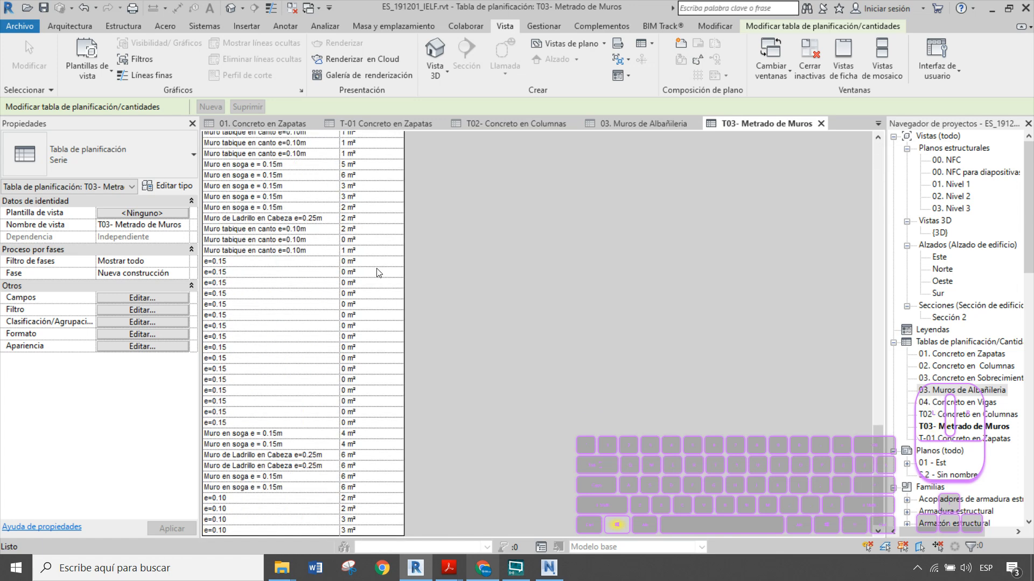
scroll(378, 270, "up", 5)
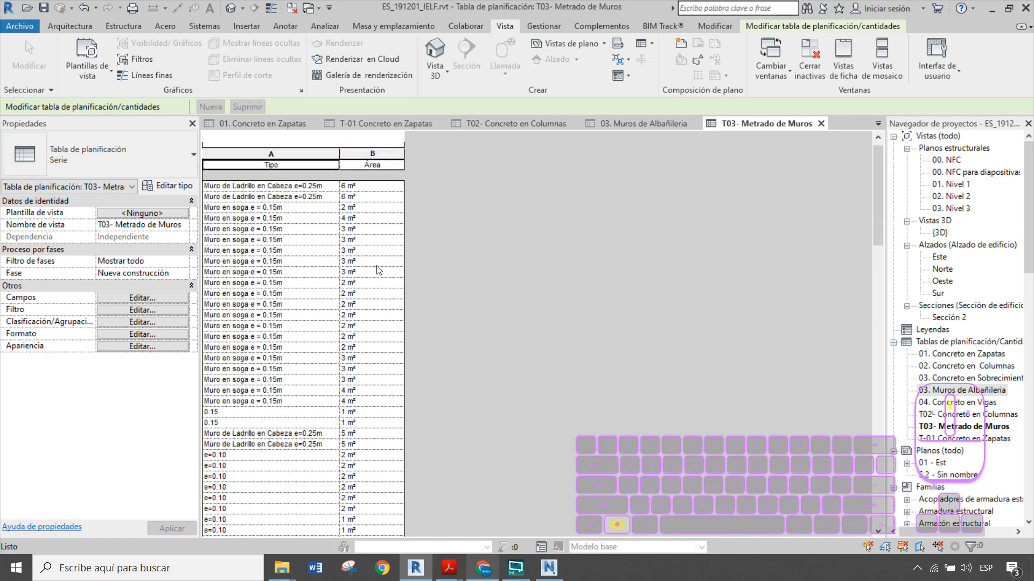
- Add Restricción de base as the first schedule field and Marca de tipo as the second, ahead of Tipo
left_click(148, 297)
scroll(250, 325, "down", 5)
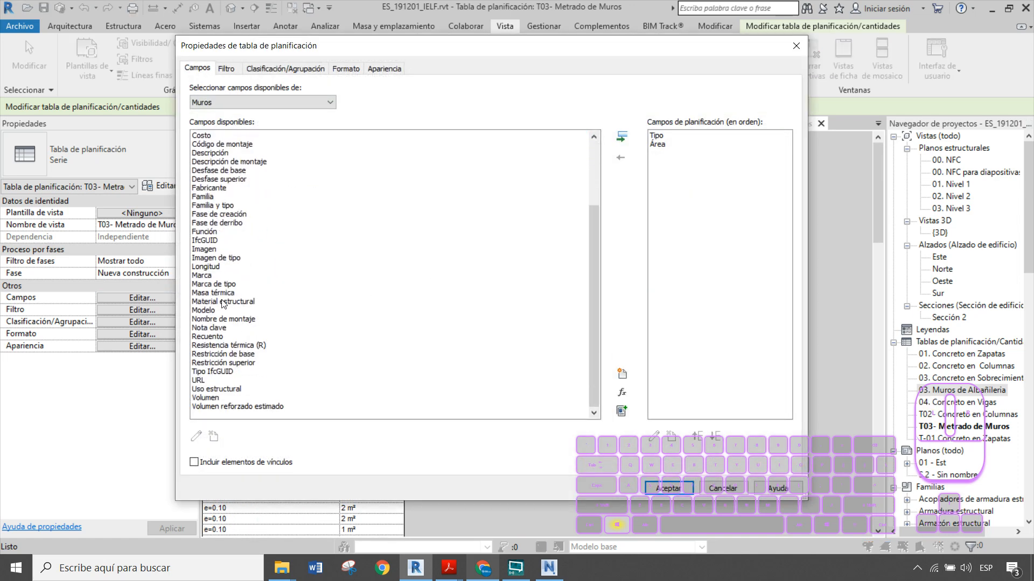
left_click(245, 357)
double_click(245, 357)
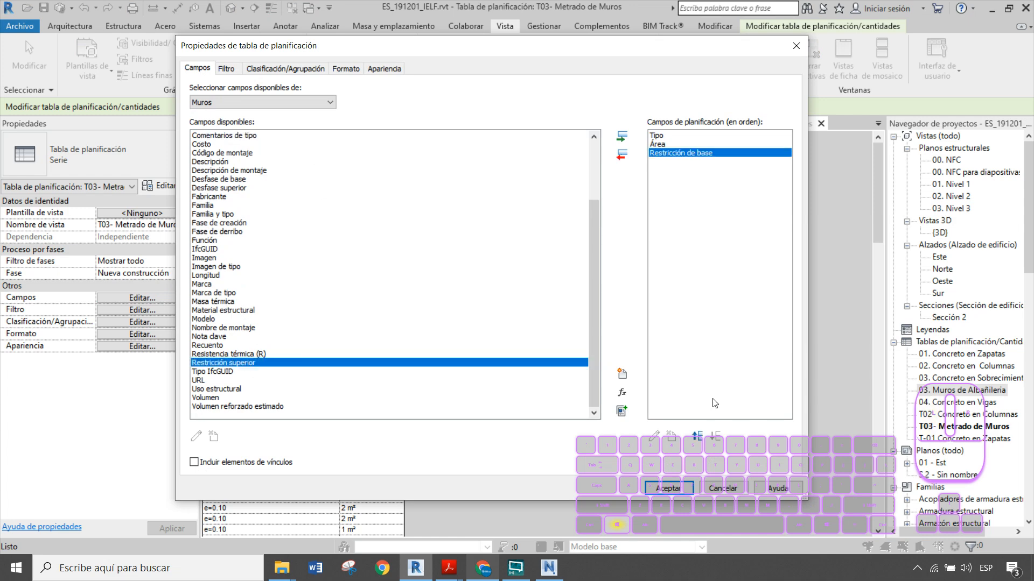
left_click(699, 437)
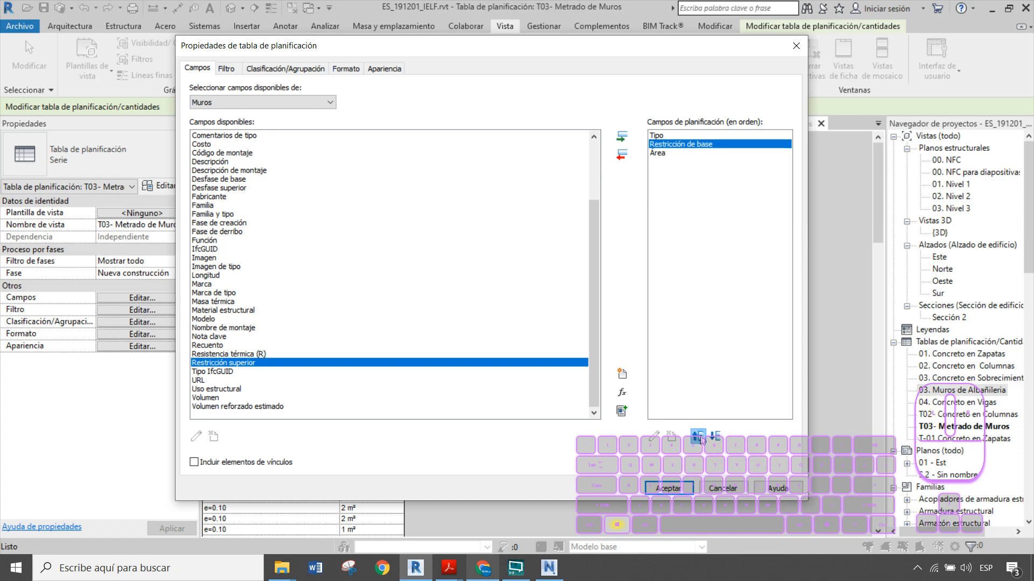
left_click(698, 437)
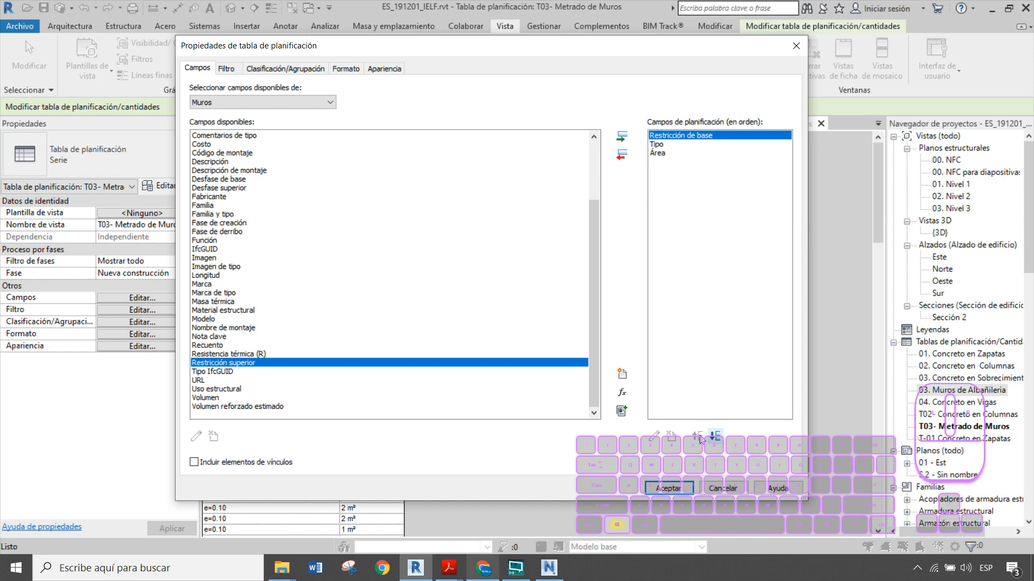
double_click(216, 293)
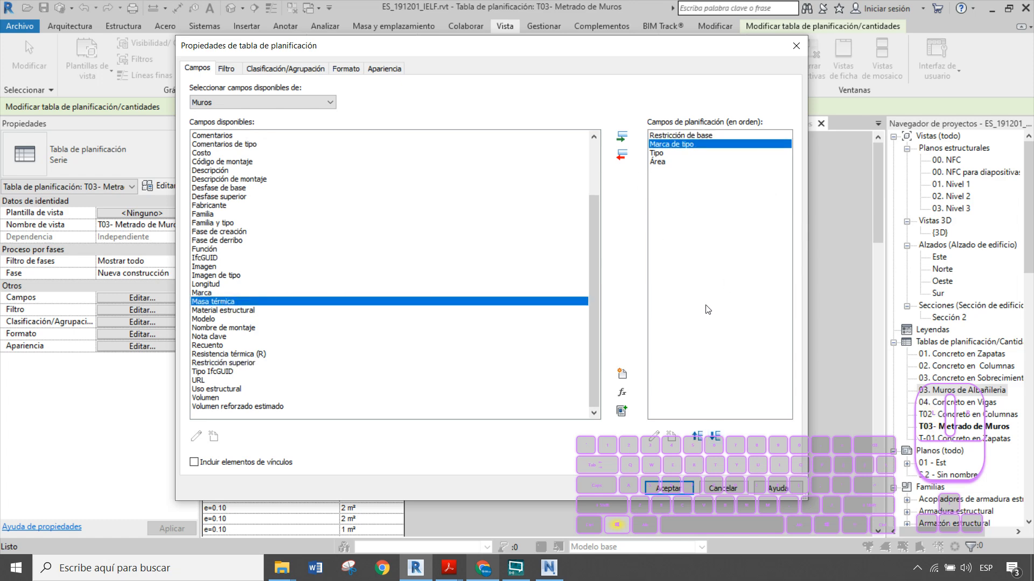
left_click(668, 488)
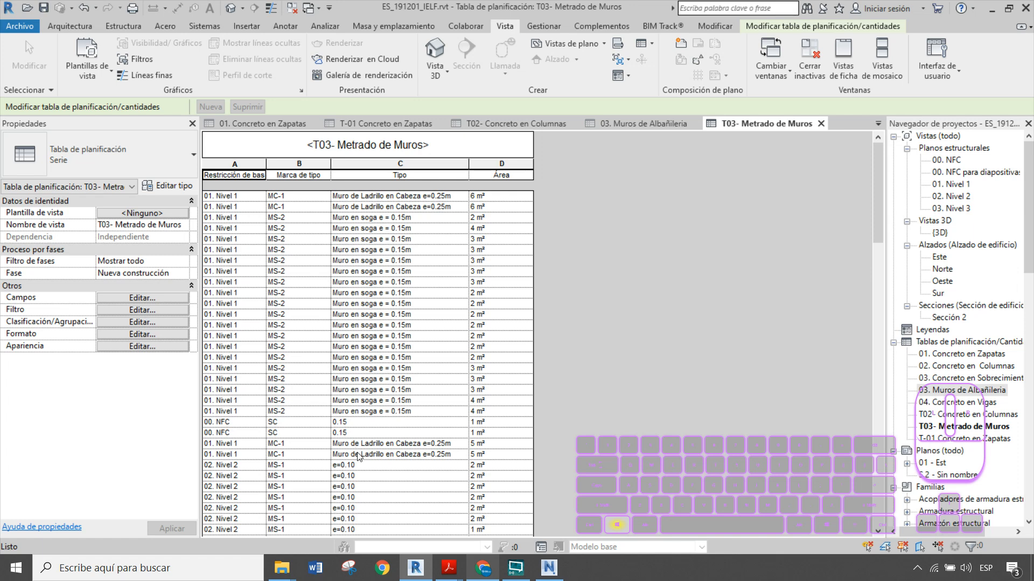
- Add the Longitud and Altura desconectada fields to the wall schedule and place Área after them as the last field
left_click(144, 298)
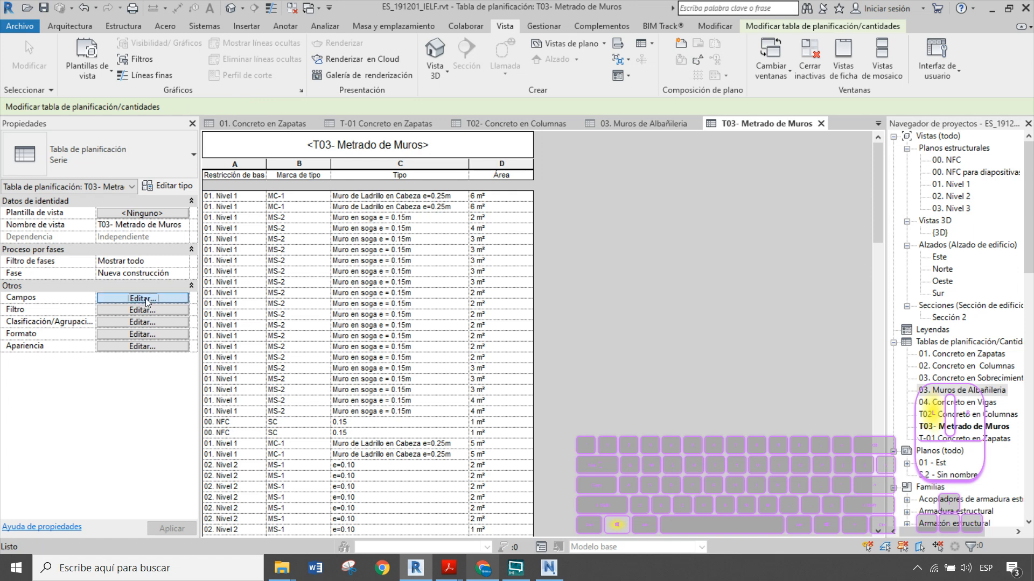
scroll(285, 283, "down", 1)
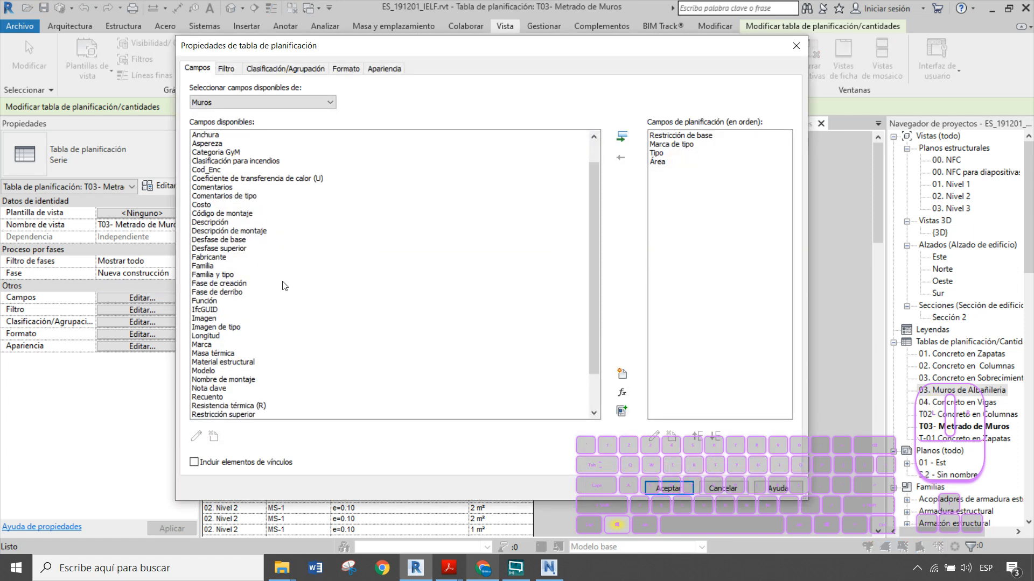
double_click(214, 328)
scroll(226, 293, "up", 1)
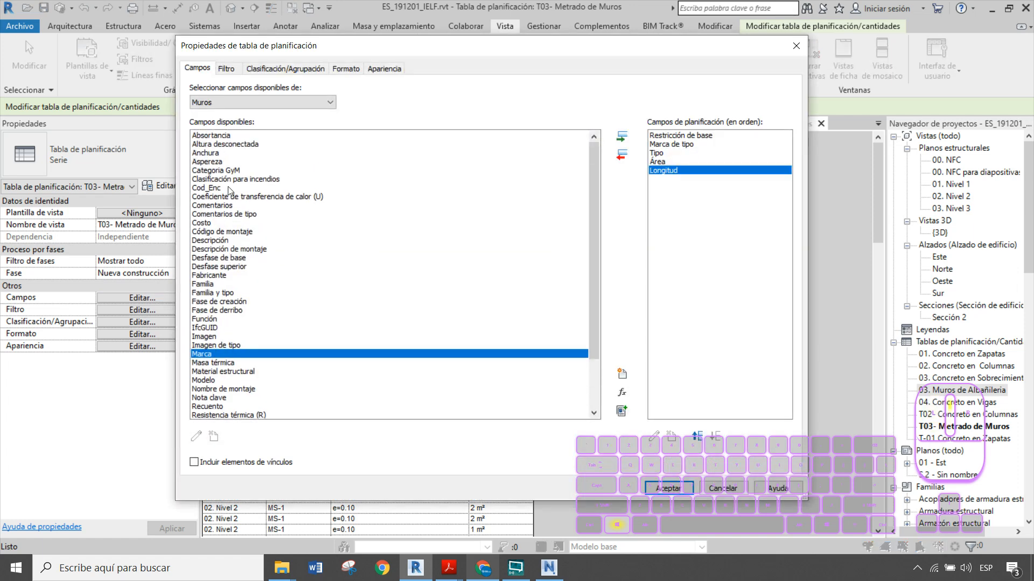
double_click(230, 145)
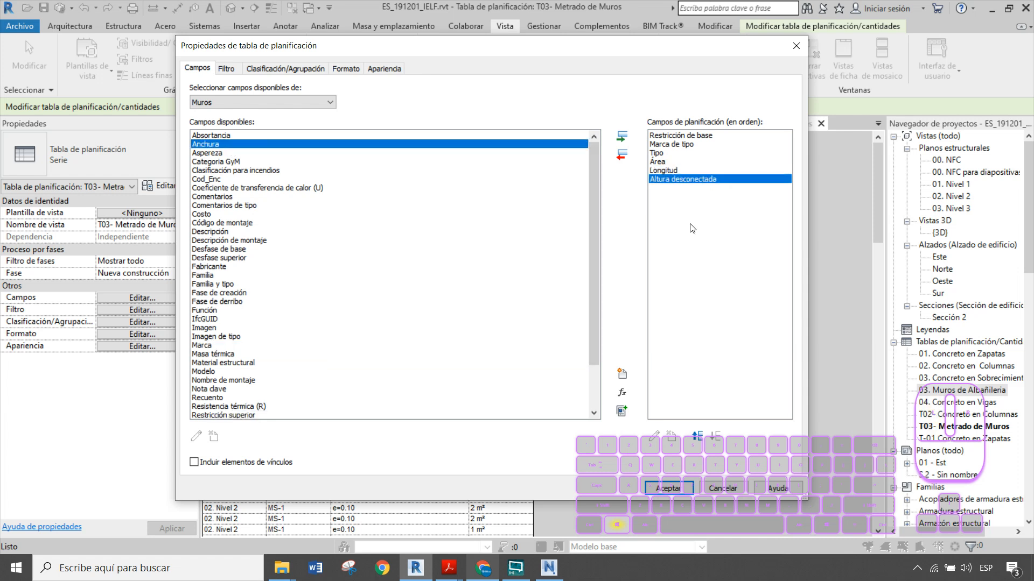
left_click(662, 162)
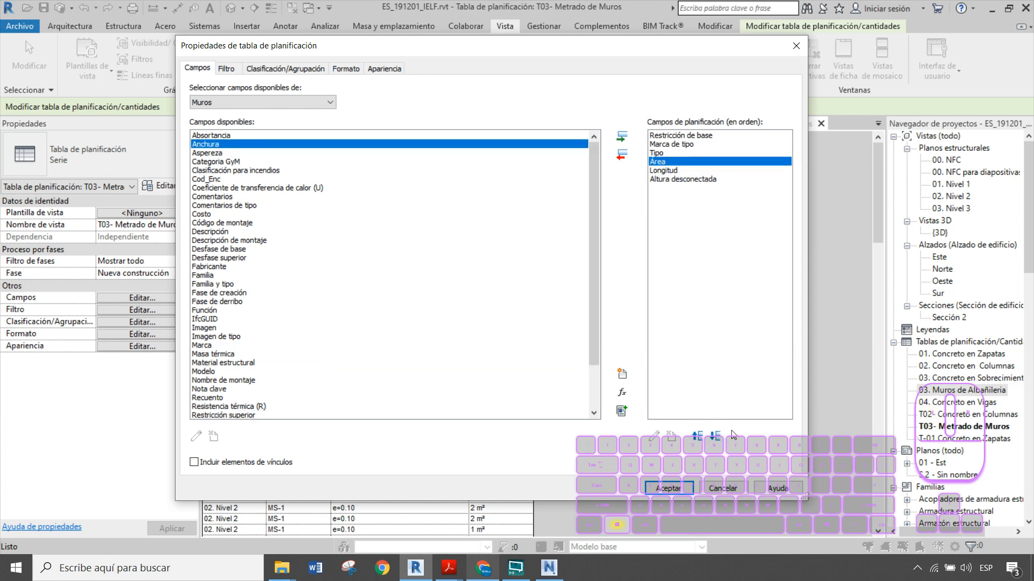
left_click(714, 436)
left_click(715, 436)
left_click(666, 490)
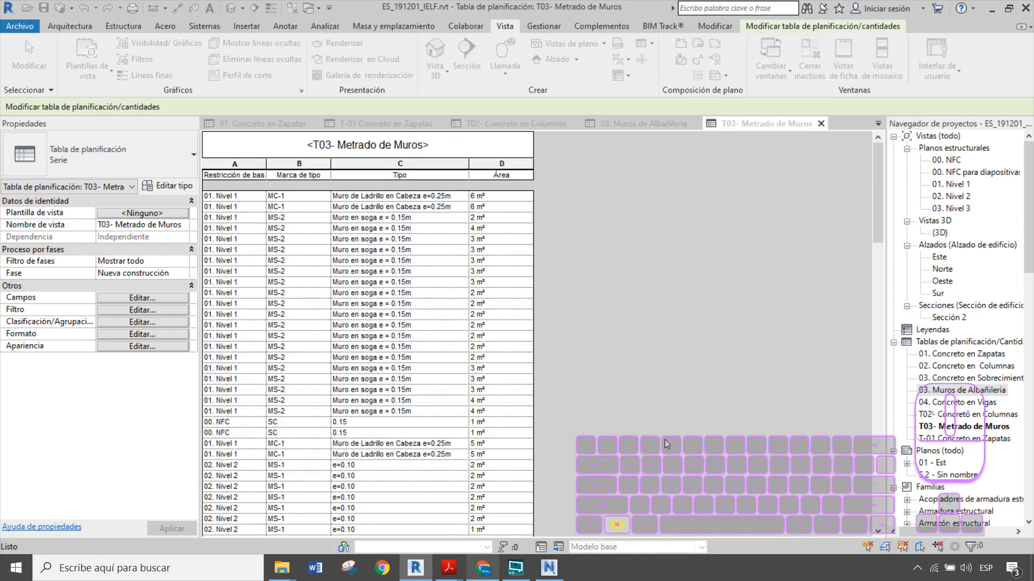
- Sort the wall schedule by Restricción de base with a footer showing Título, recuento y totales
scroll(554, 333, "down", 10)
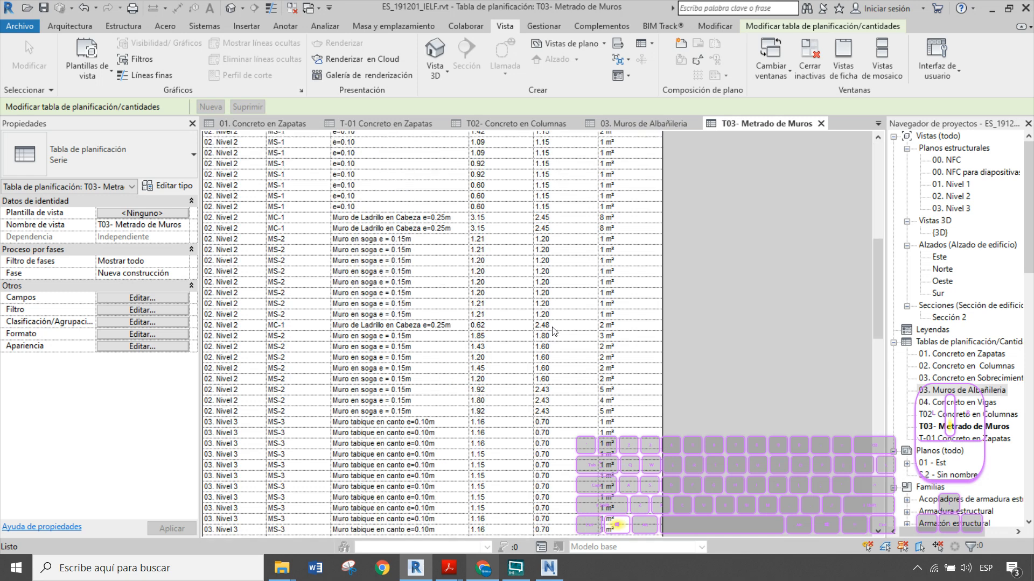
scroll(555, 331, "down", 10)
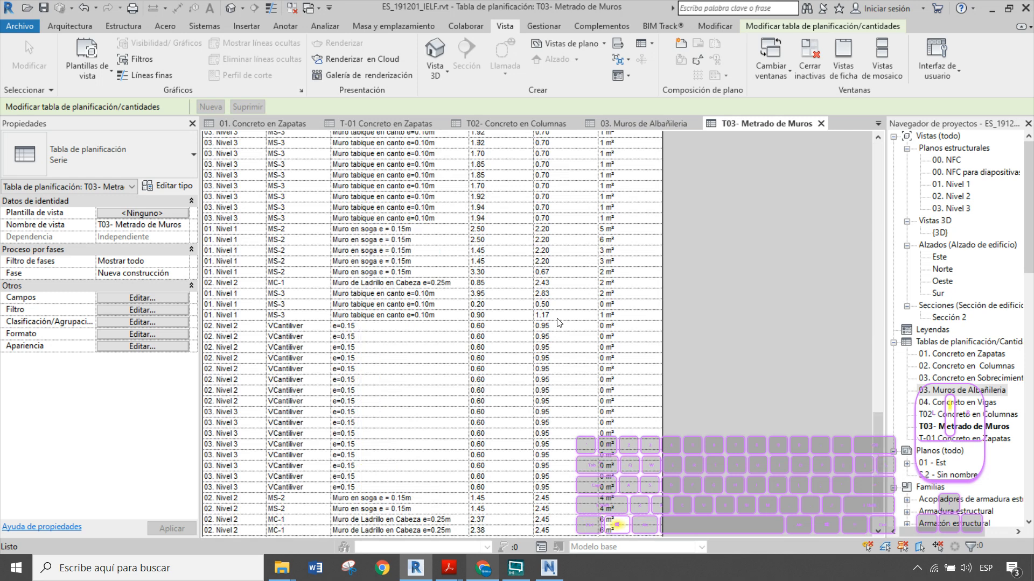
scroll(558, 323, "up", 10)
left_click(121, 322)
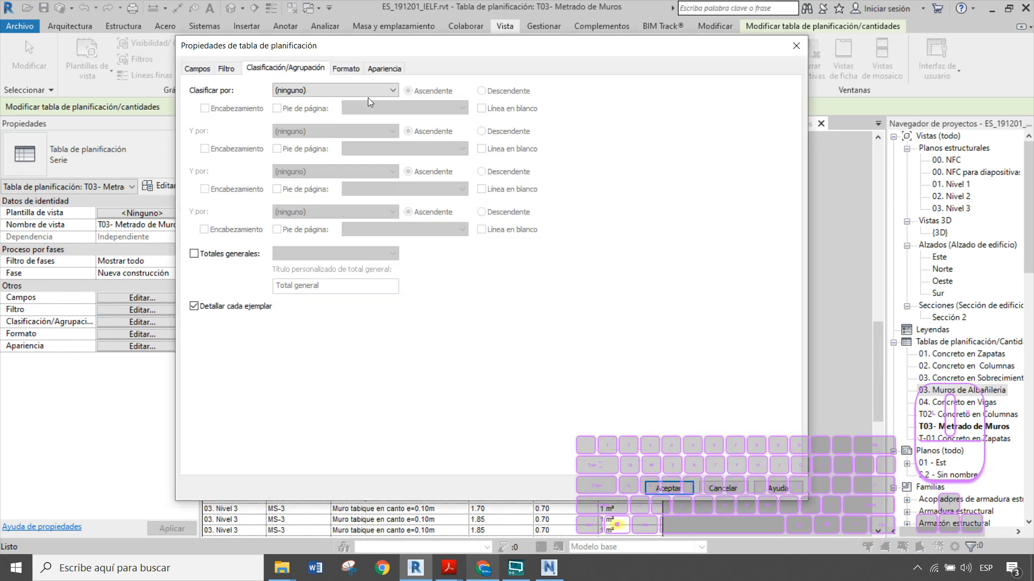
left_click(367, 92)
left_click(339, 111)
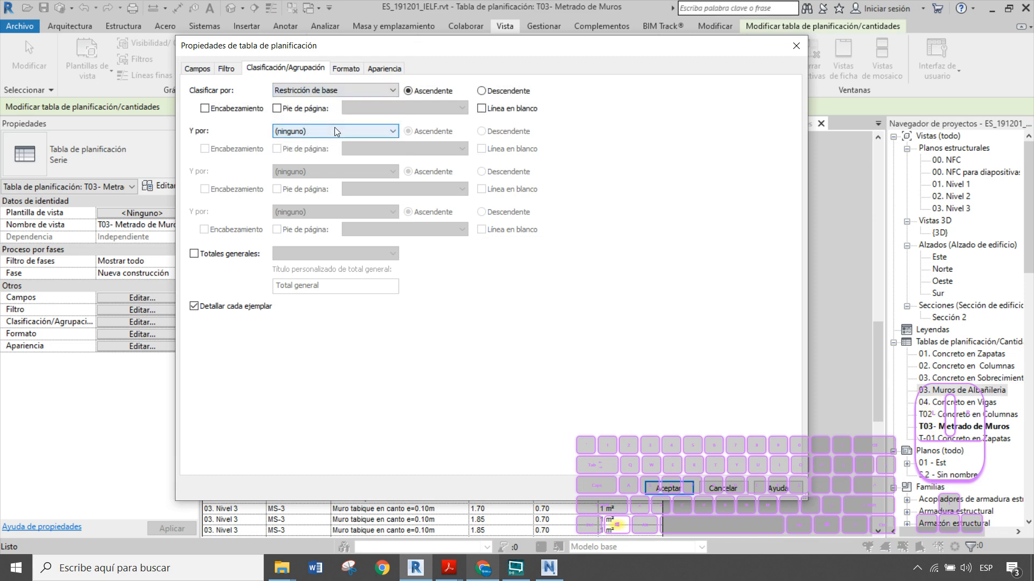
left_click(278, 109)
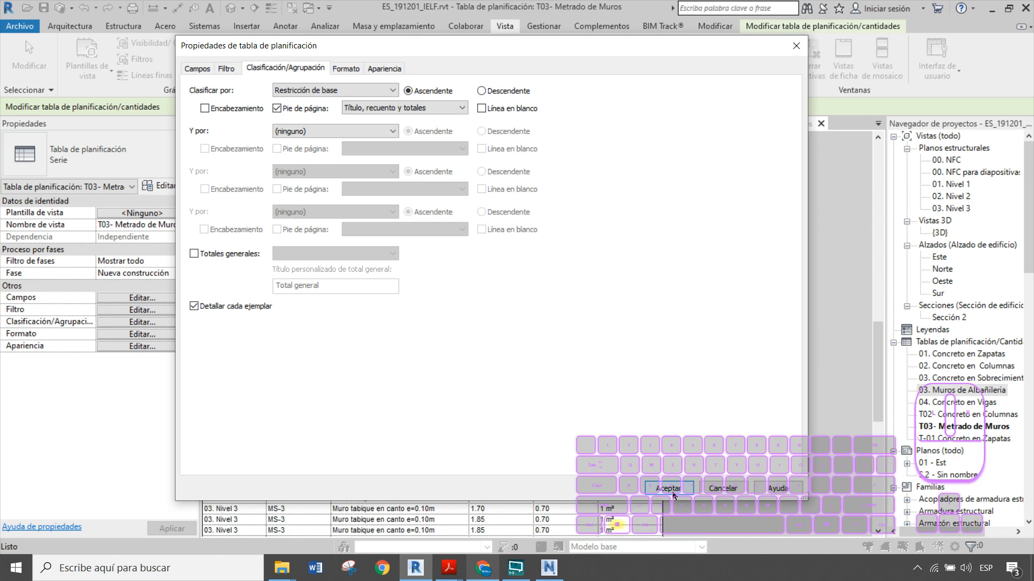
left_click(672, 491)
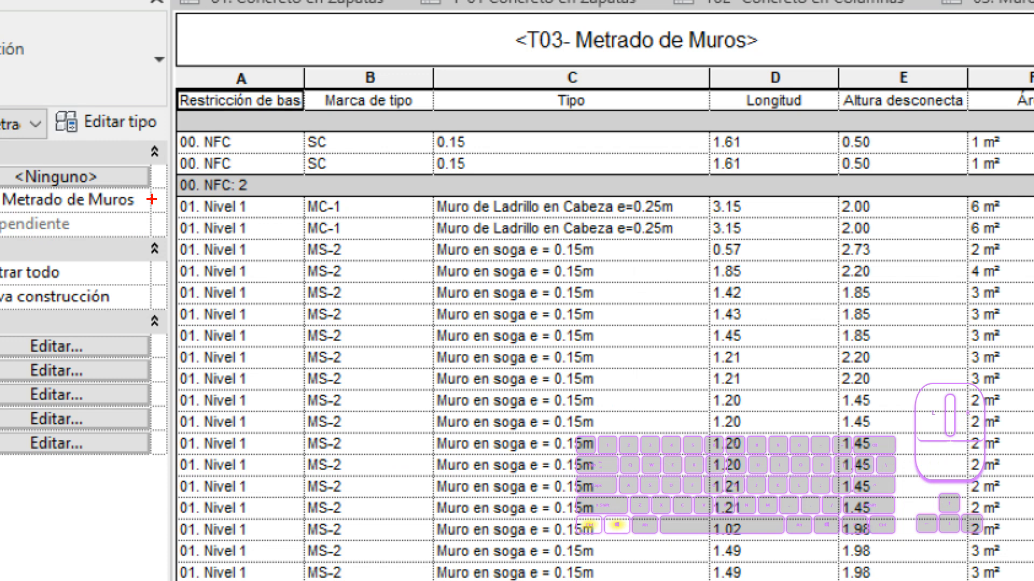
- Add Marca de tipo as the second sorting criterion and turn off Detallar cada ejemplar
left_click_drag(156, 199, 274, 532, "ctrl")
left_click_drag(300, 184, 676, 190)
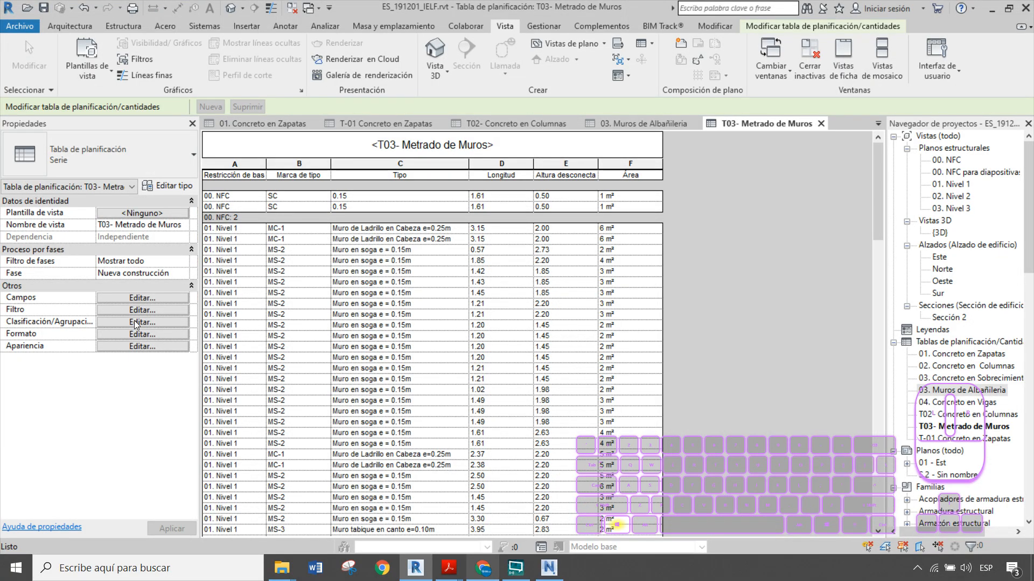
left_click(136, 322)
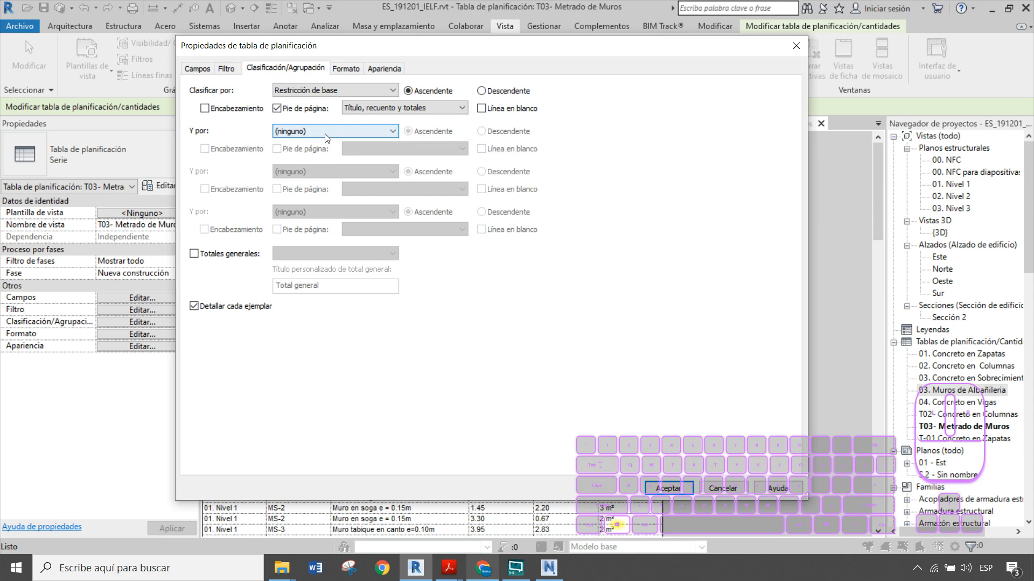
left_click(318, 132)
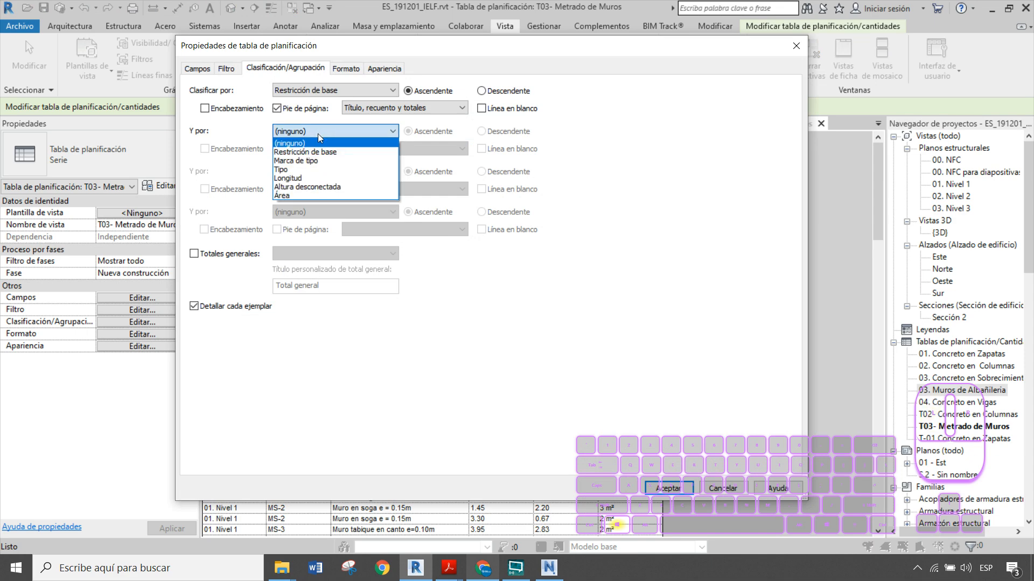
left_click(315, 163)
left_click(242, 308)
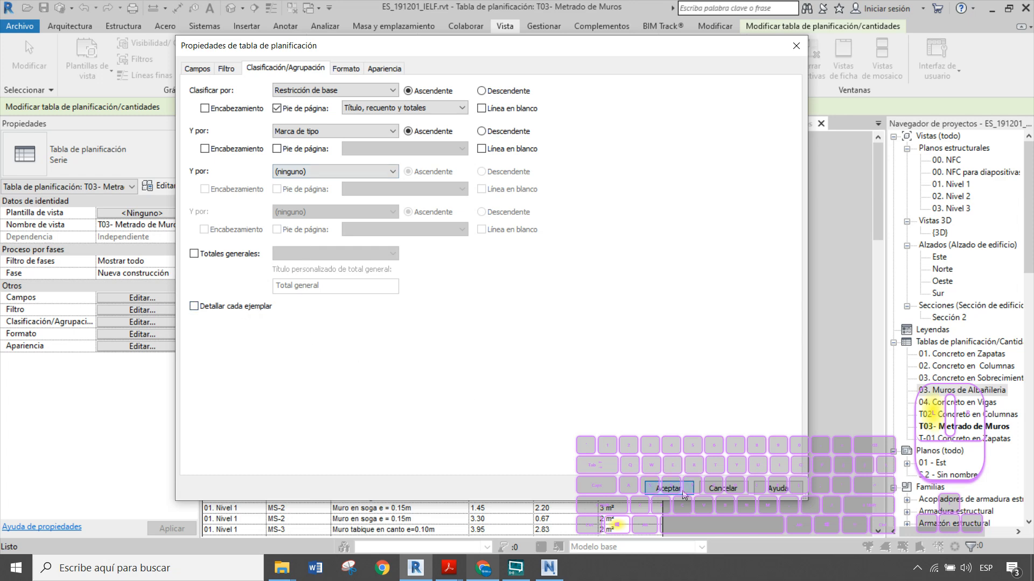
left_click(683, 492)
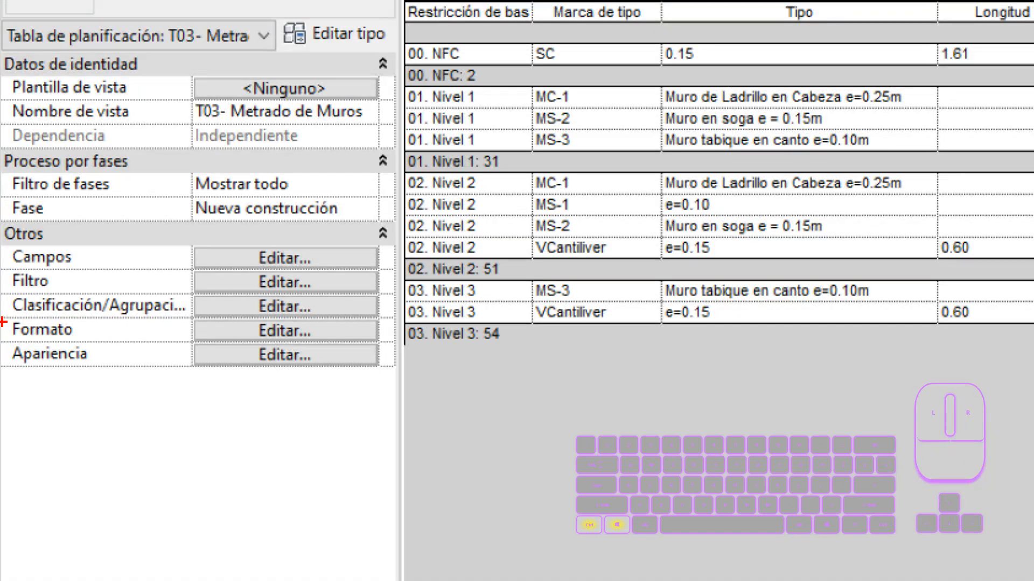
- Set the Longitud and Área fields of the wall schedule to Calcular totales
mouse_move(3, 322)
left_mouse_down("ctrl")
mouse_move(411, 345)
mouse_move(461, 482)
left_mouse_up("ctrl")
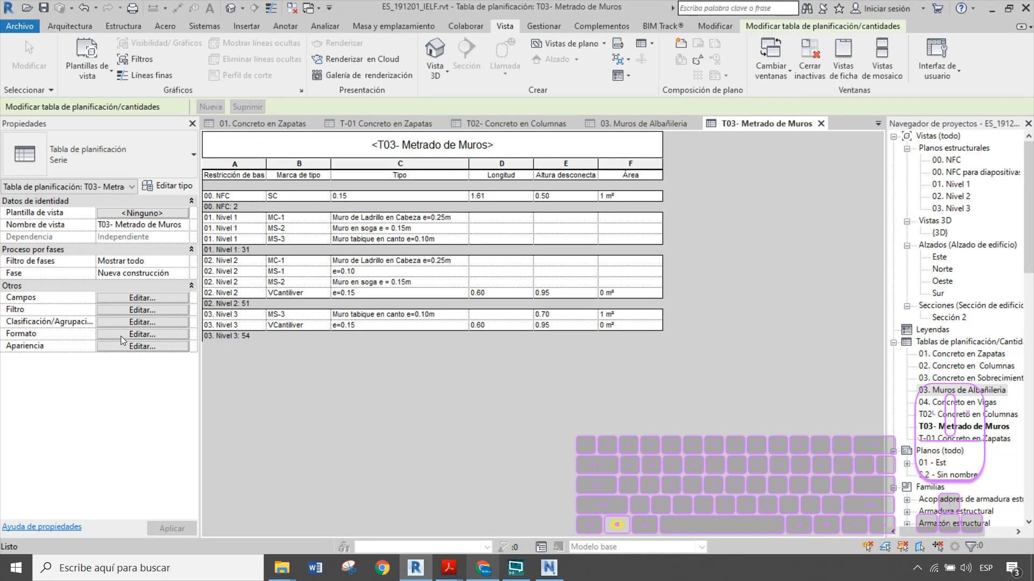
left_click(285, 331)
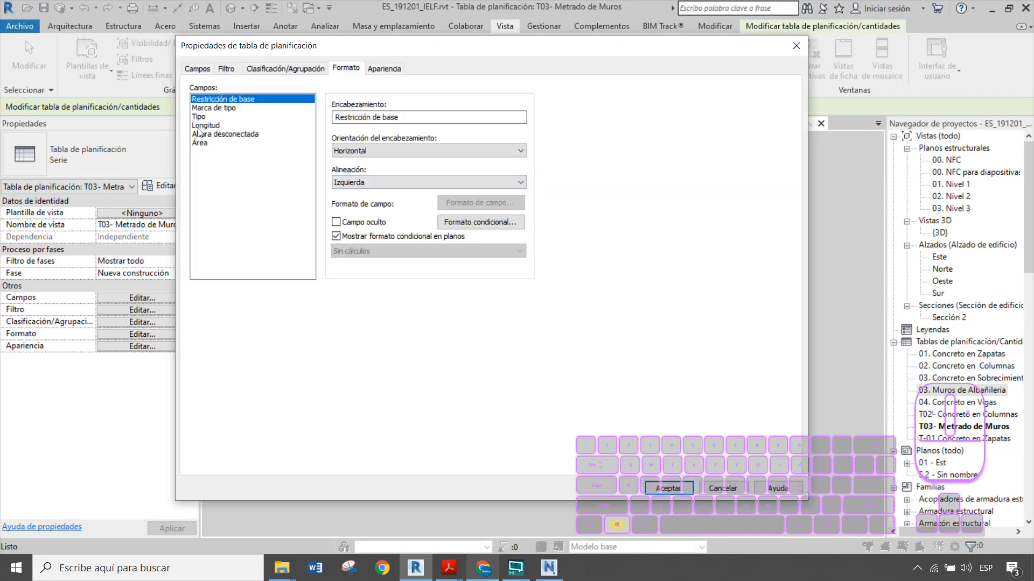
left_click(206, 125)
left_click(379, 251)
left_click(382, 272)
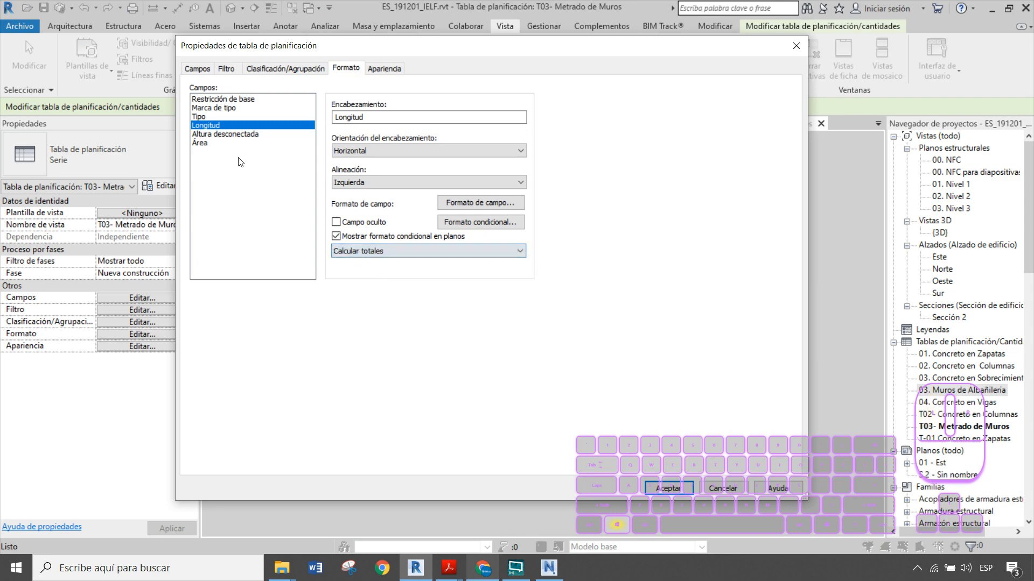
left_click(215, 143)
left_click(386, 251)
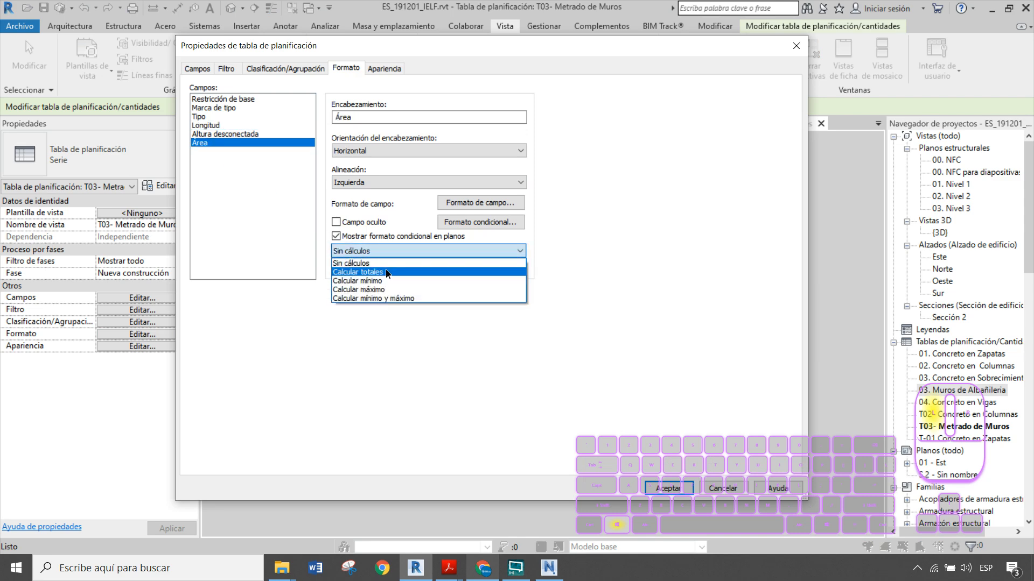
left_click(388, 272)
left_click(669, 489)
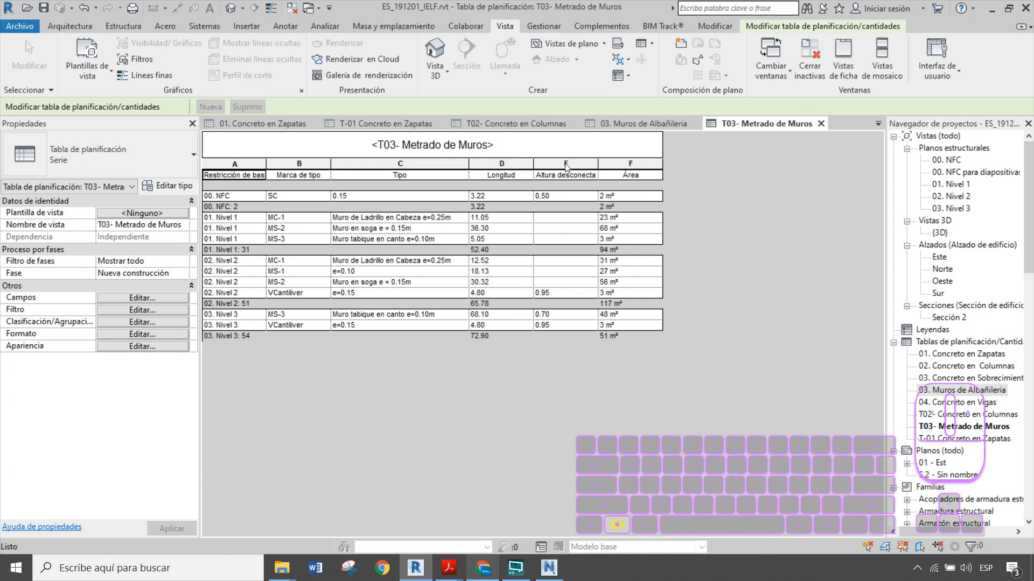
- Set the Altura desconectada field to Calcular mínimo y máximo
left_click(143, 322)
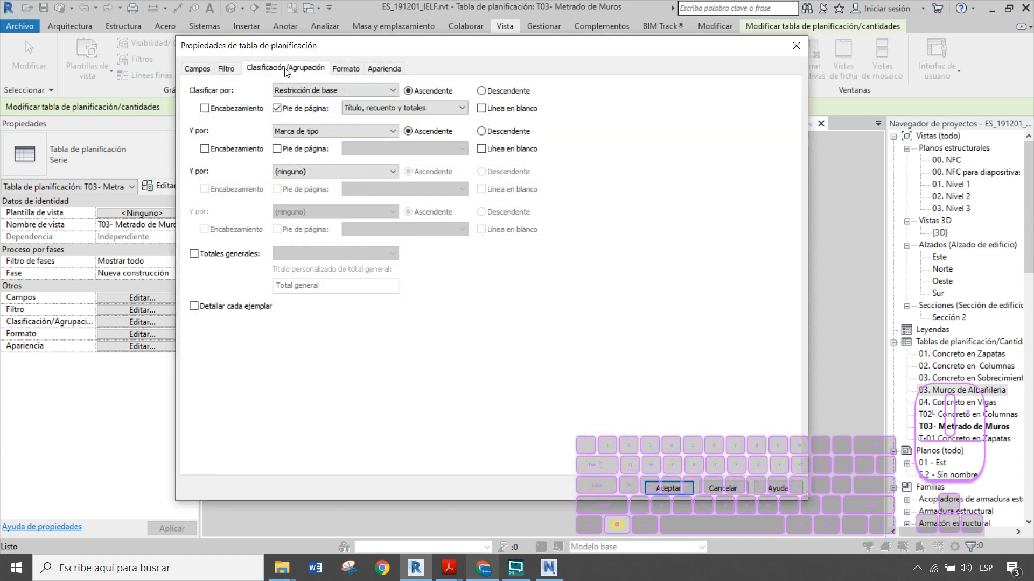
left_click(345, 69)
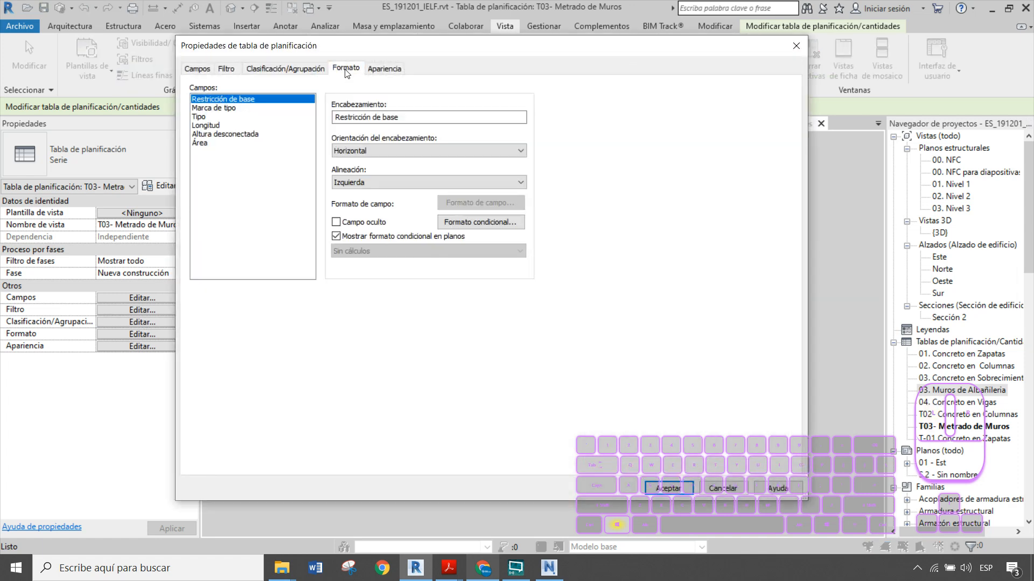
left_click(225, 134)
left_click(379, 251)
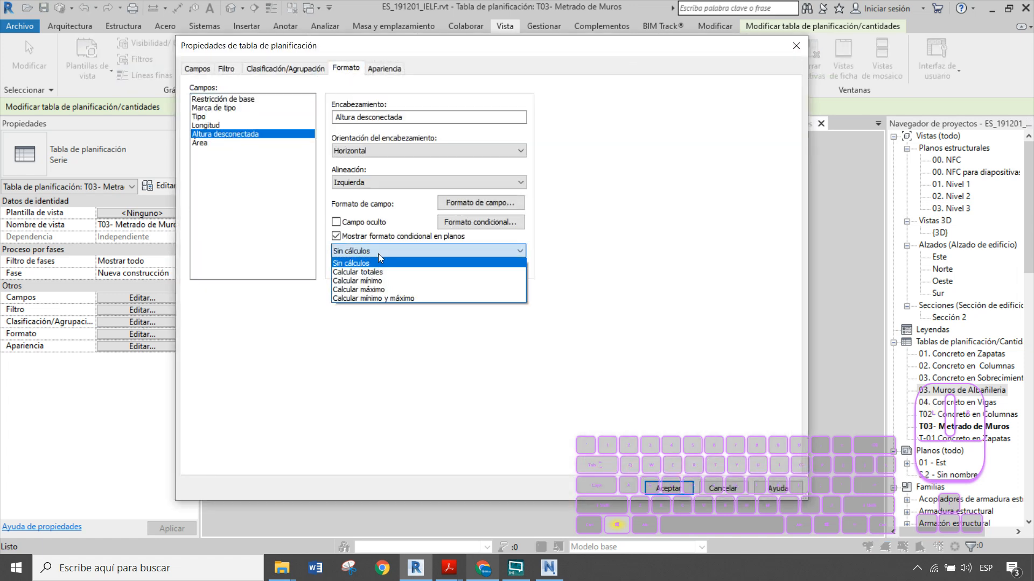
left_click(401, 298)
left_click(669, 489)
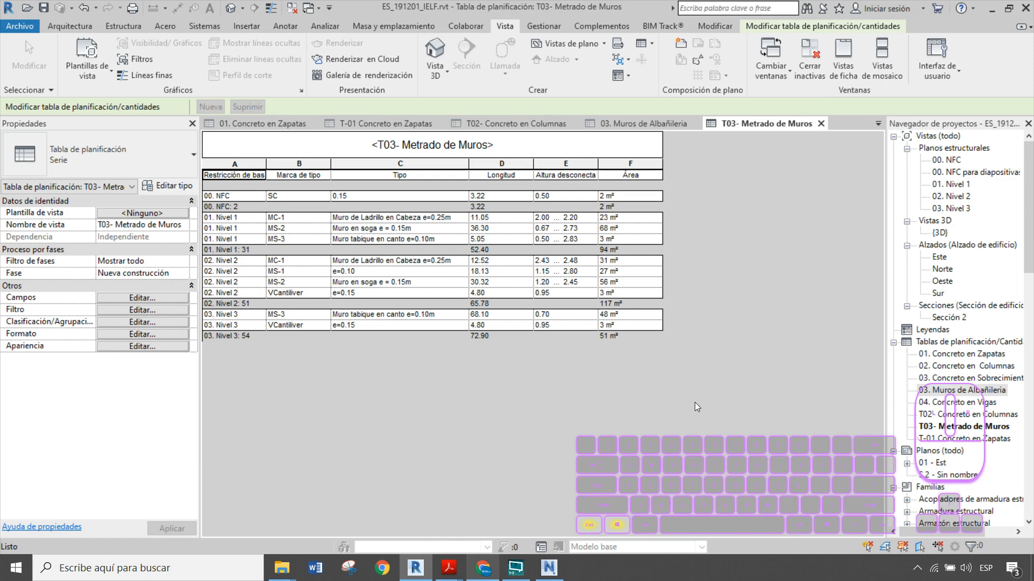
- Examine the height ranges of the Nivel 1 MC-1 and MS-3 walls, and the rows marked SC and VCantiliver
key("ctrl+1")
mouse_move(139, 186)
left_mouse_down("ctrl")
mouse_move(143, 203)
mouse_move(226, 206)
left_mouse_up("ctrl")
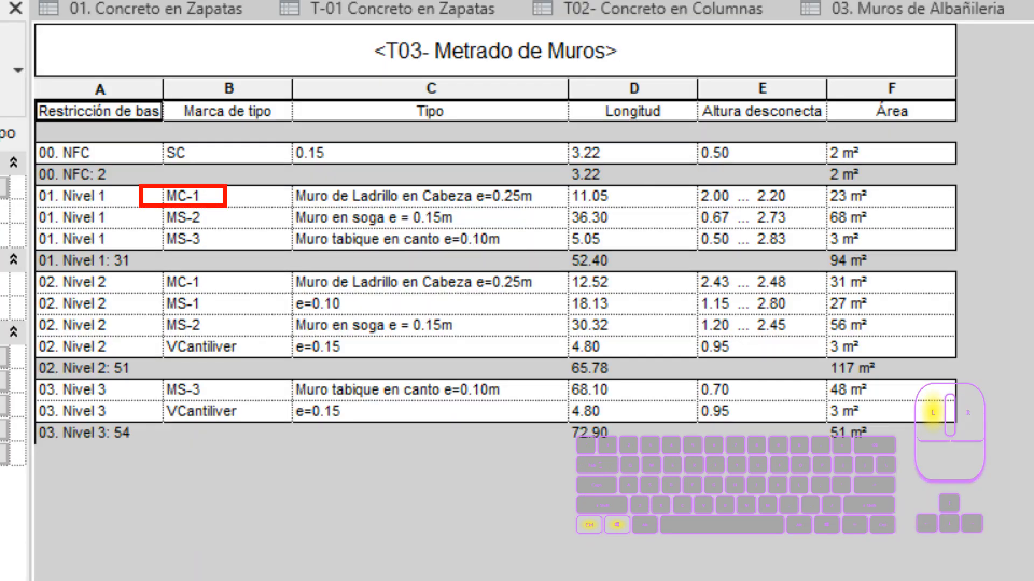
left_click_drag(689, 178, 803, 206, "ctrl")
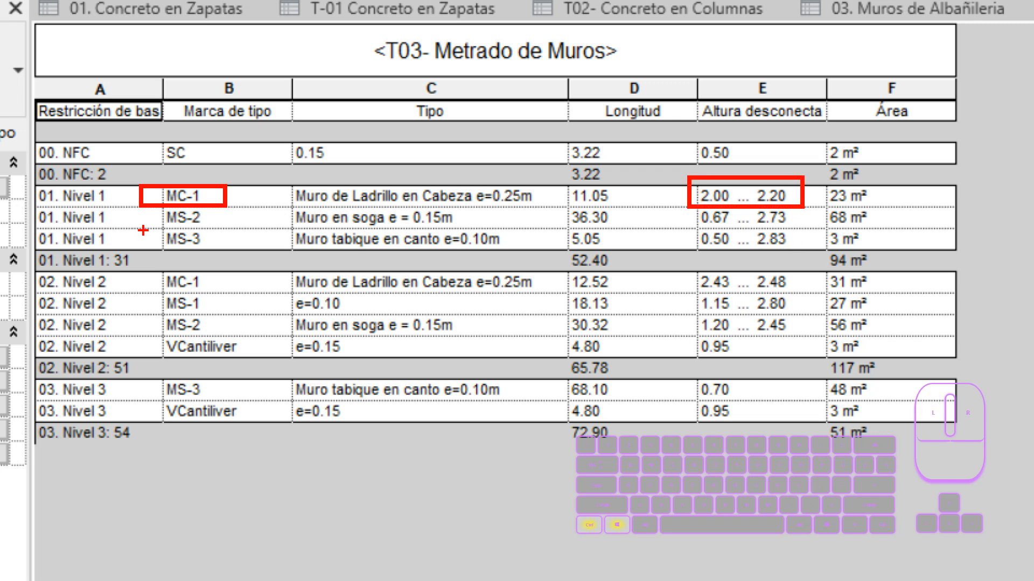
left_click_drag(145, 228, 217, 256, "ctrl")
left_click_drag(694, 224, 799, 256, "ctrl")
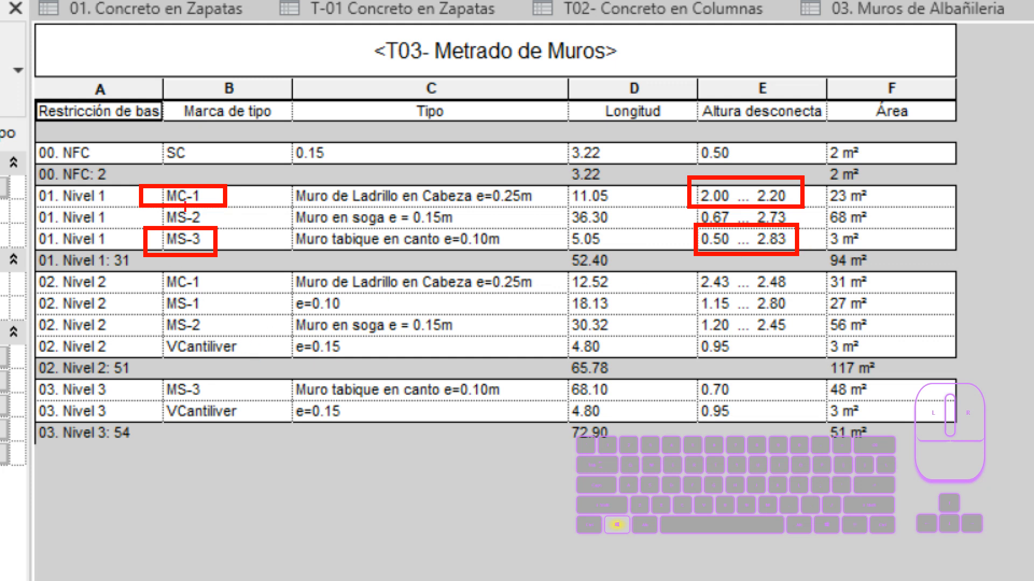
left_click_drag(159, 136, 204, 166, "ctrl")
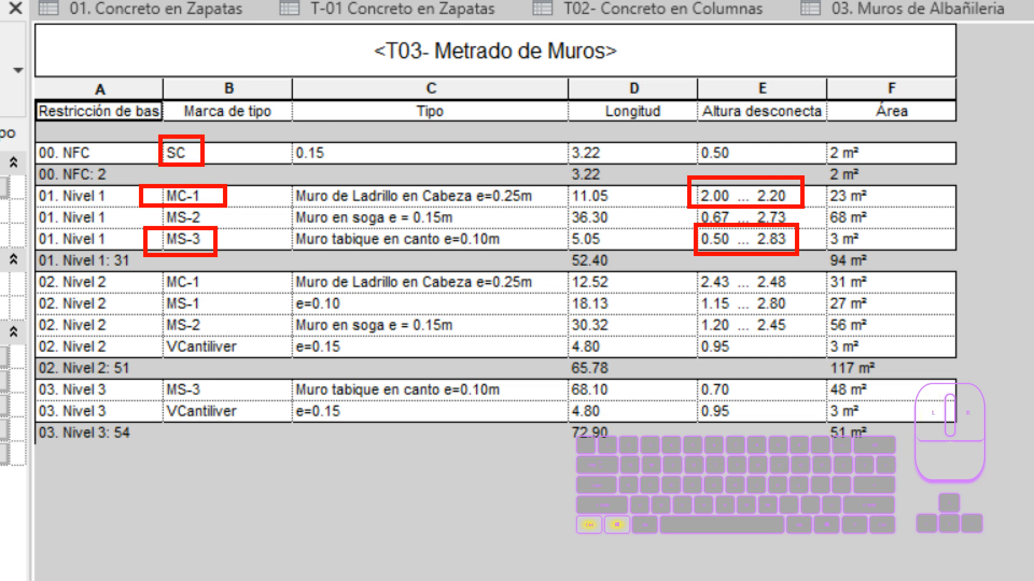
mouse_move(156, 335)
left_mouse_down("ctrl")
mouse_move(213, 355)
mouse_move(257, 356)
mouse_move(306, 419)
left_mouse_up("ctrl")
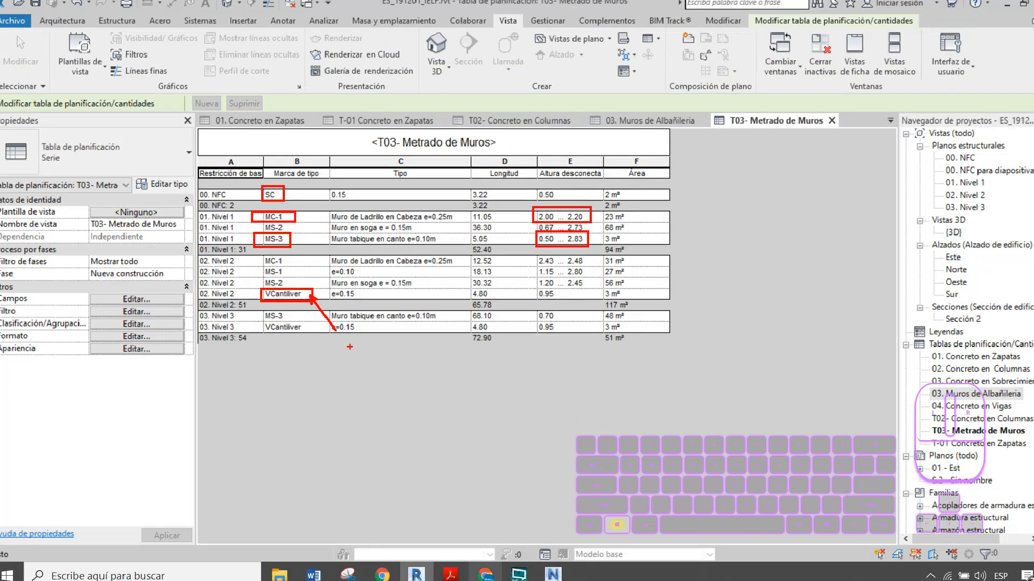
key("ctrl+1")
- Filter the wall schedule to rows whose Marca de tipo starts with M (empieza por)
left_click(2, 280)
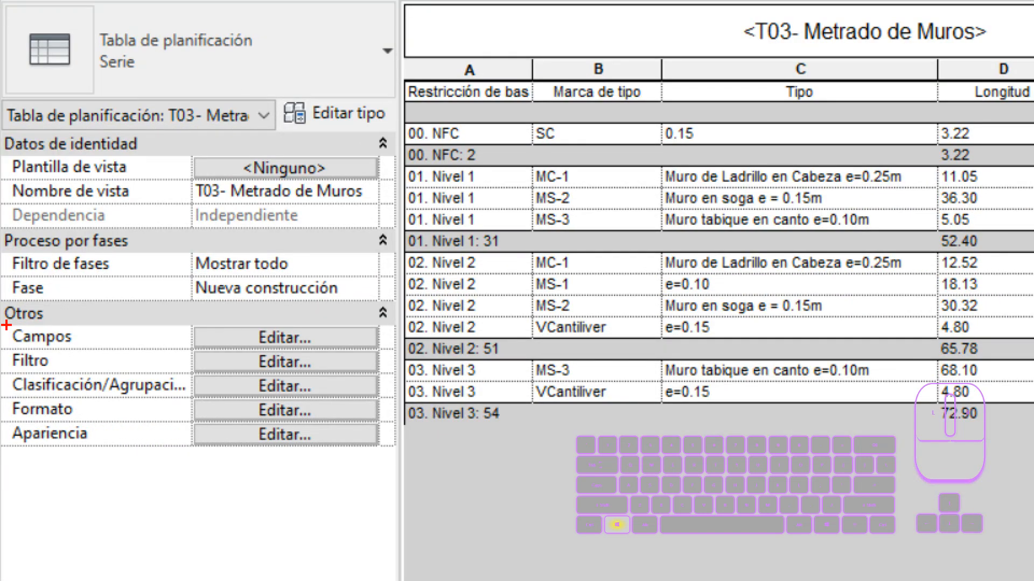
mouse_move(2, 343)
left_mouse_down("ctrl")
mouse_move(389, 381)
mouse_move(495, 481)
left_mouse_up("ctrl")
key("Escape")
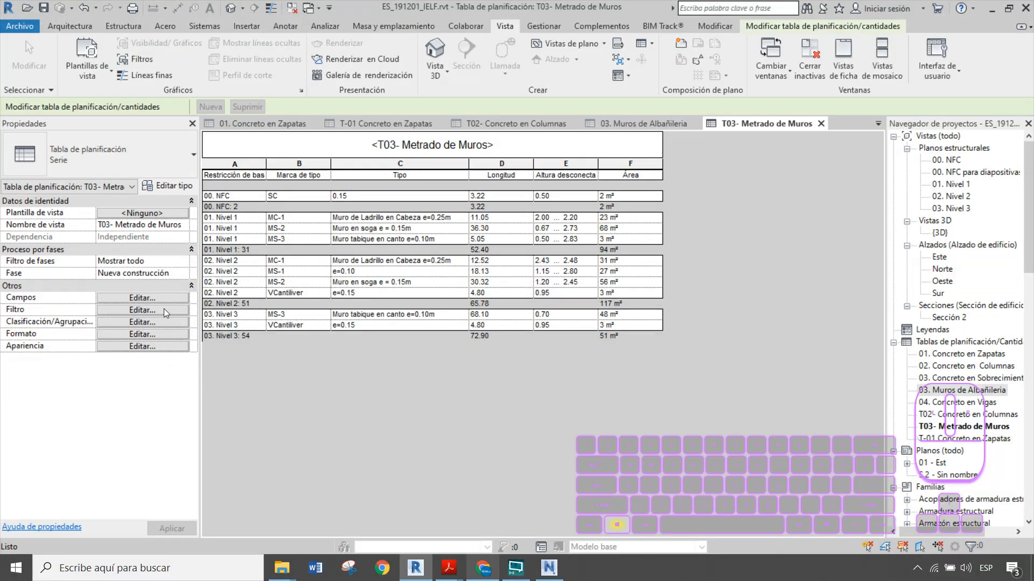
left_click(169, 312)
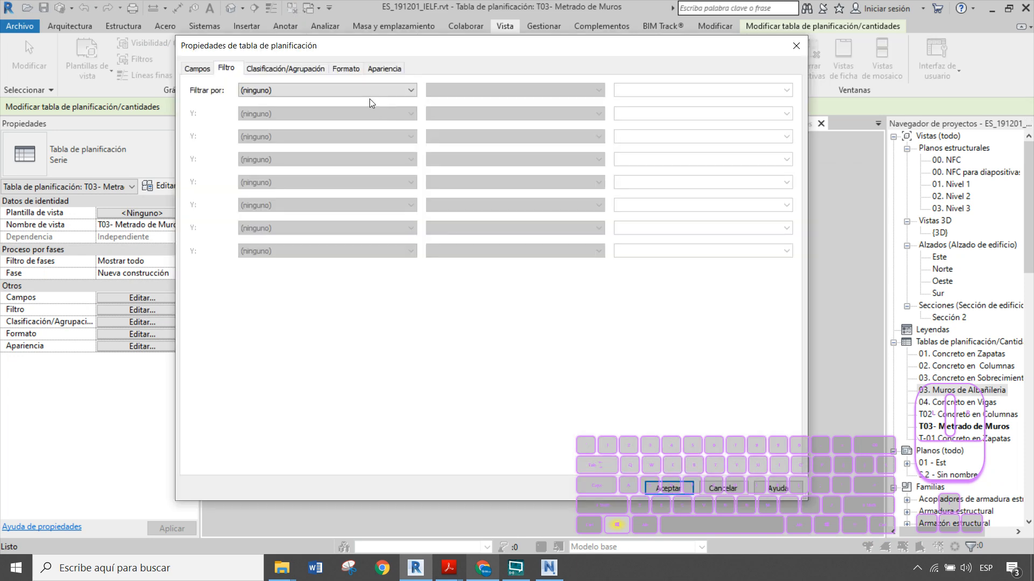
left_click(334, 91)
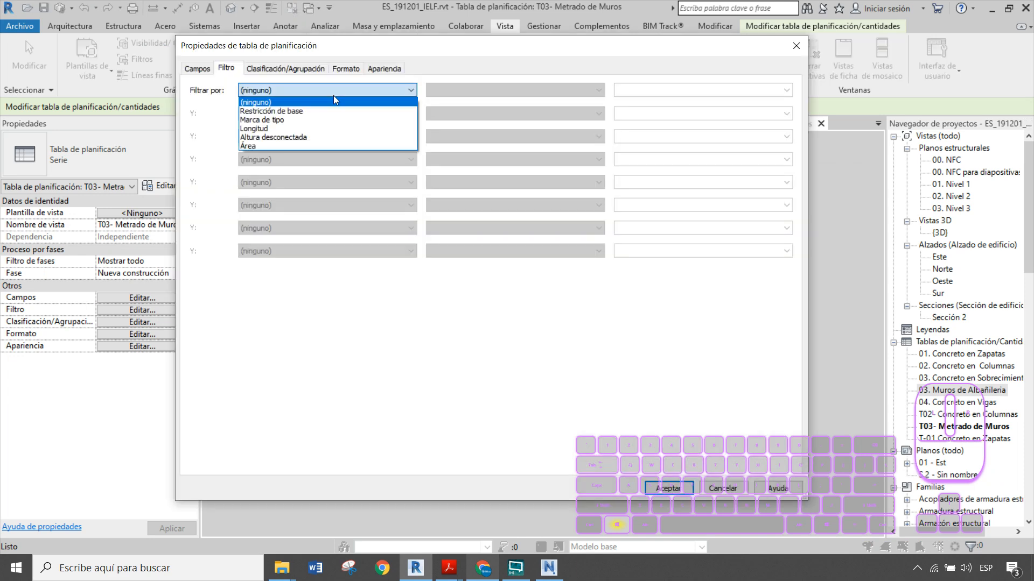
left_click(264, 119)
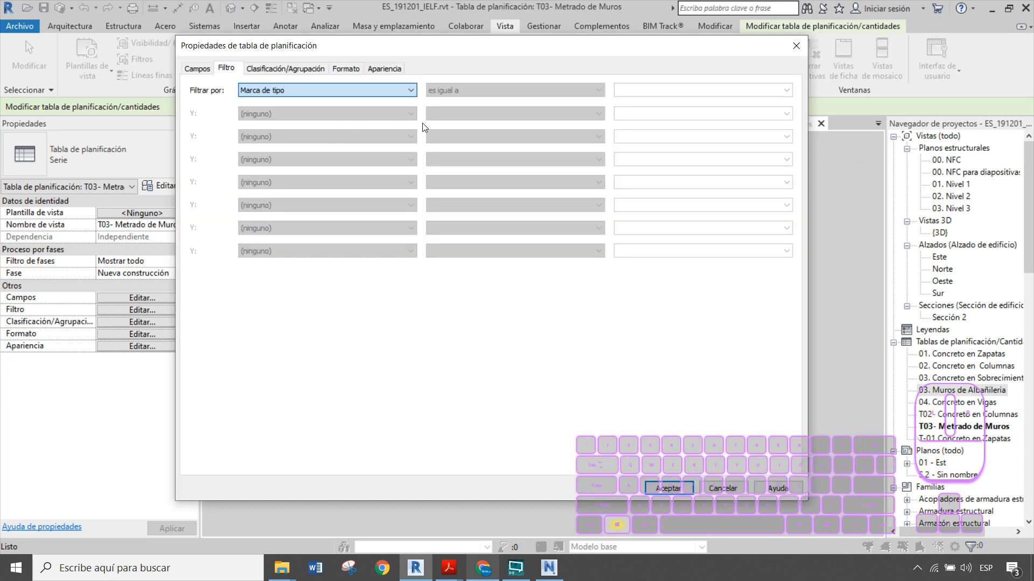
left_click(510, 97)
left_click(483, 172)
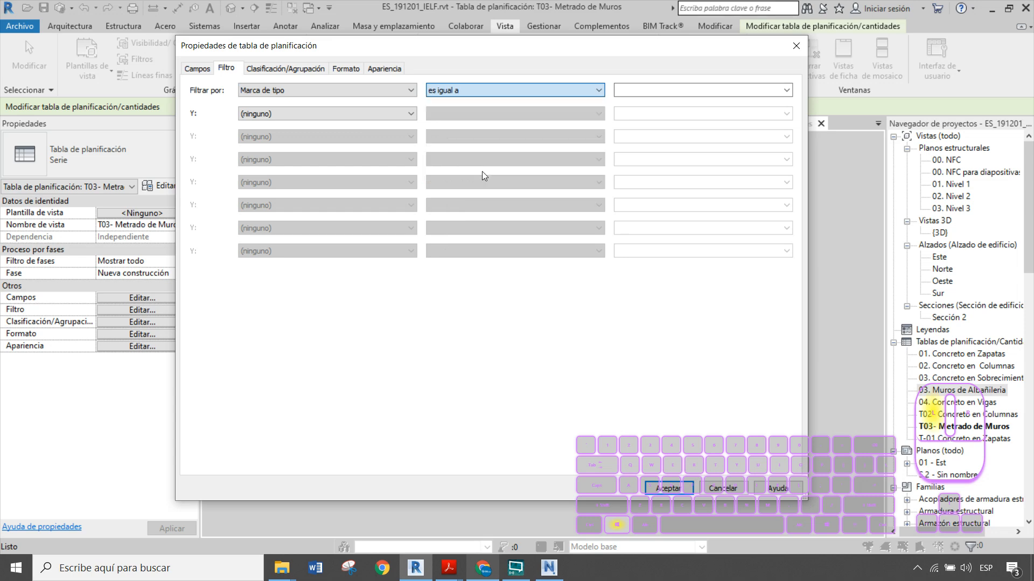
left_click(657, 89)
type("M")
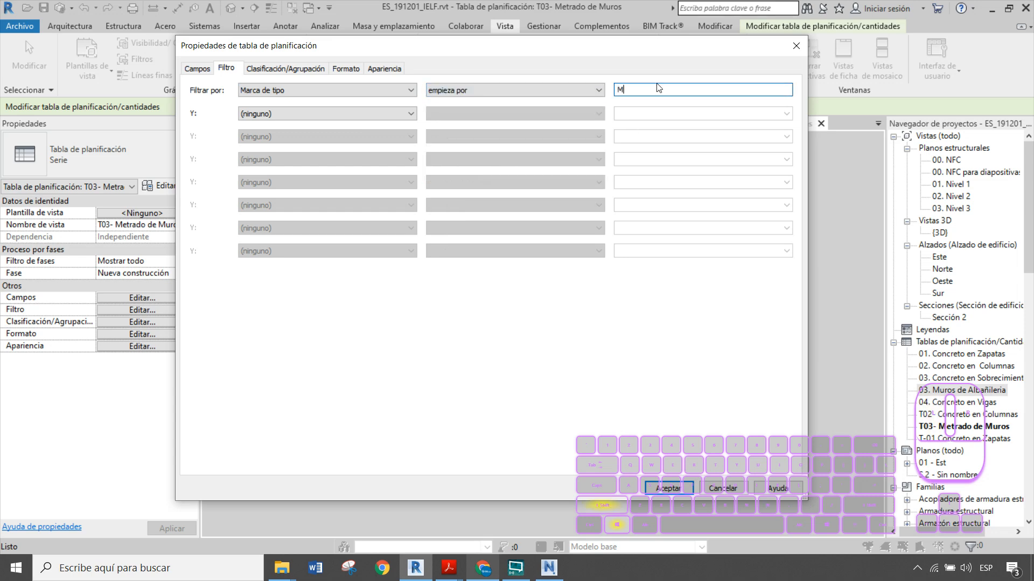
left_click(673, 489)
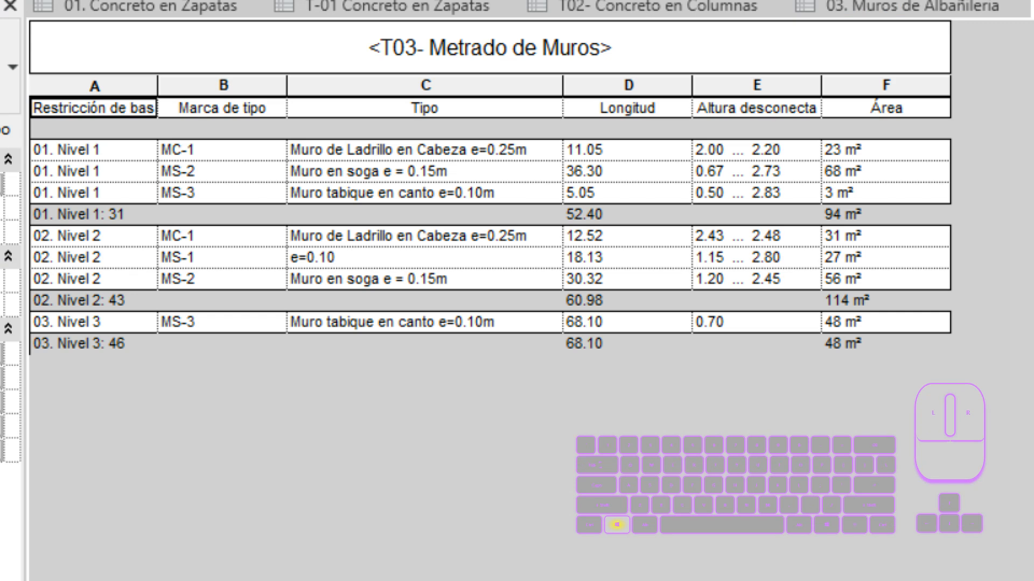
left_click_drag(809, 64, 966, 384, "ctrl")
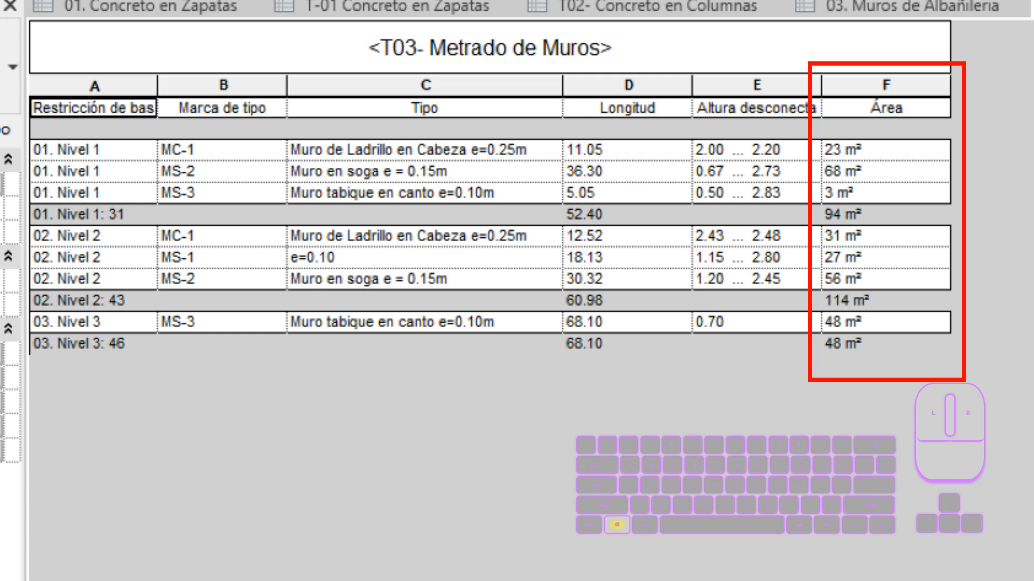
left_click_drag(272, 143, 555, 368, "ctrl")
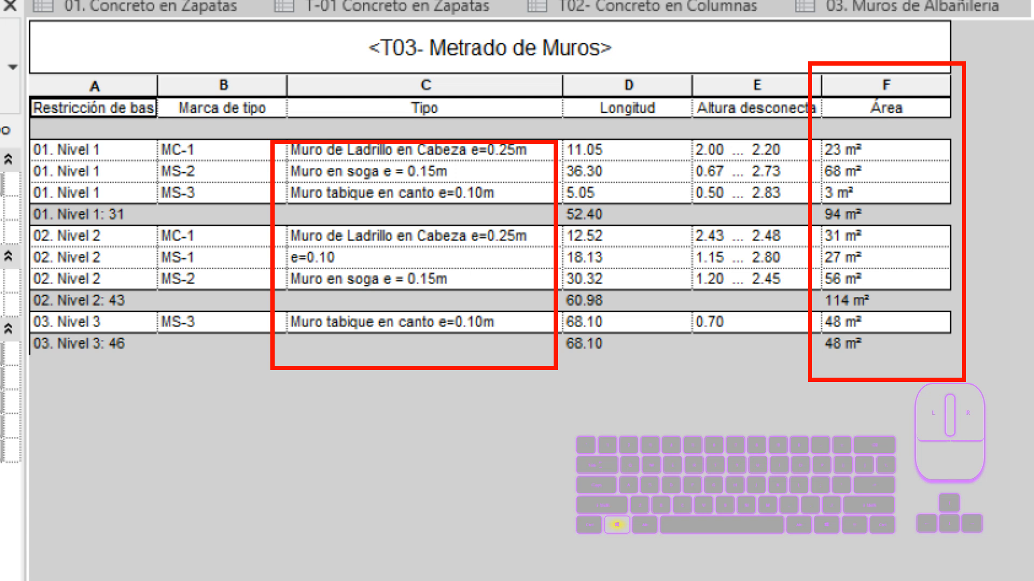
left_click_drag(879, 166, 974, 344, "ctrl+shift")
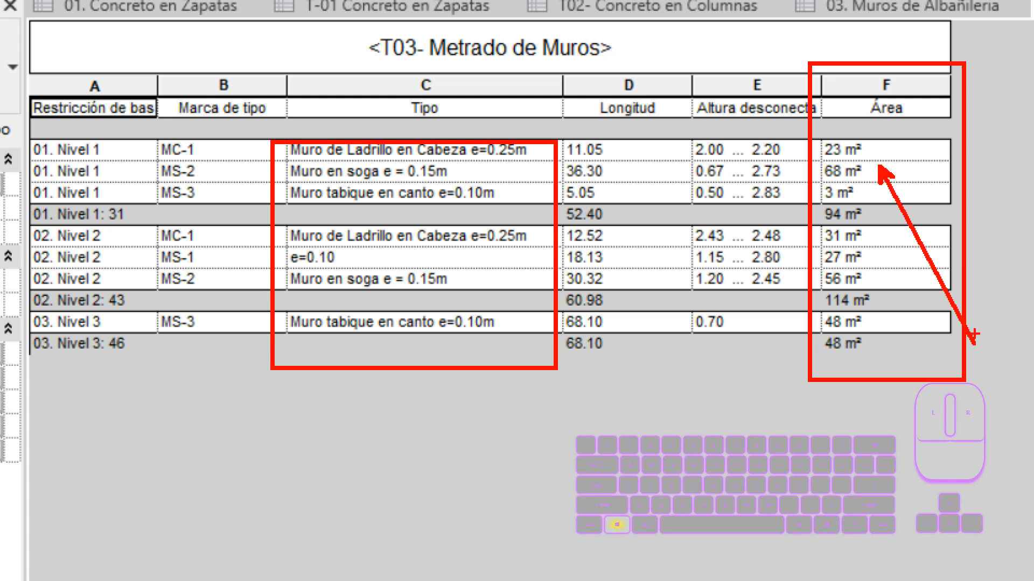
key("Escape")
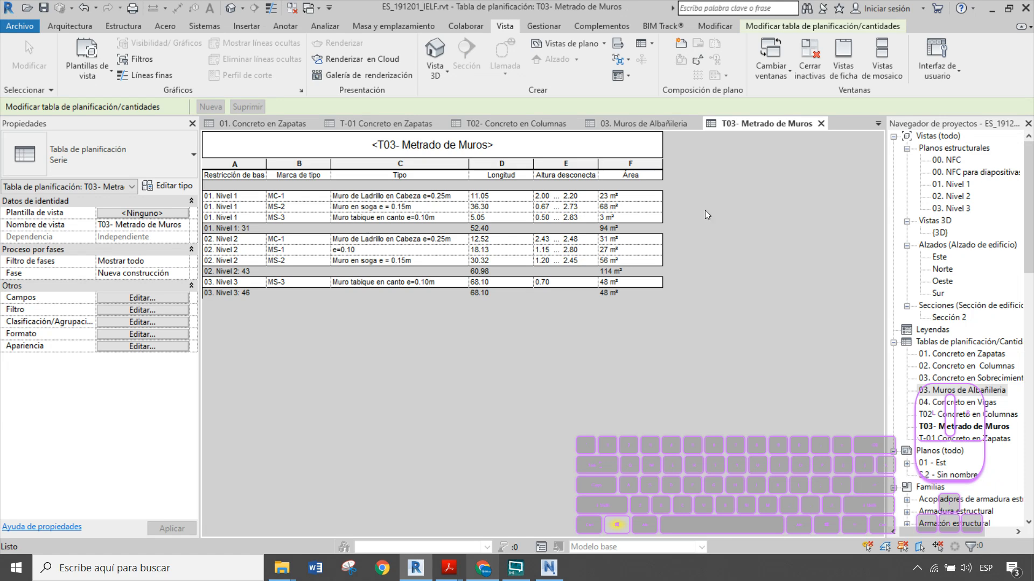
- Override the project unit settings for the Área column and round it to 2 decimal places, dismissing the save reminder
left_click(642, 164)
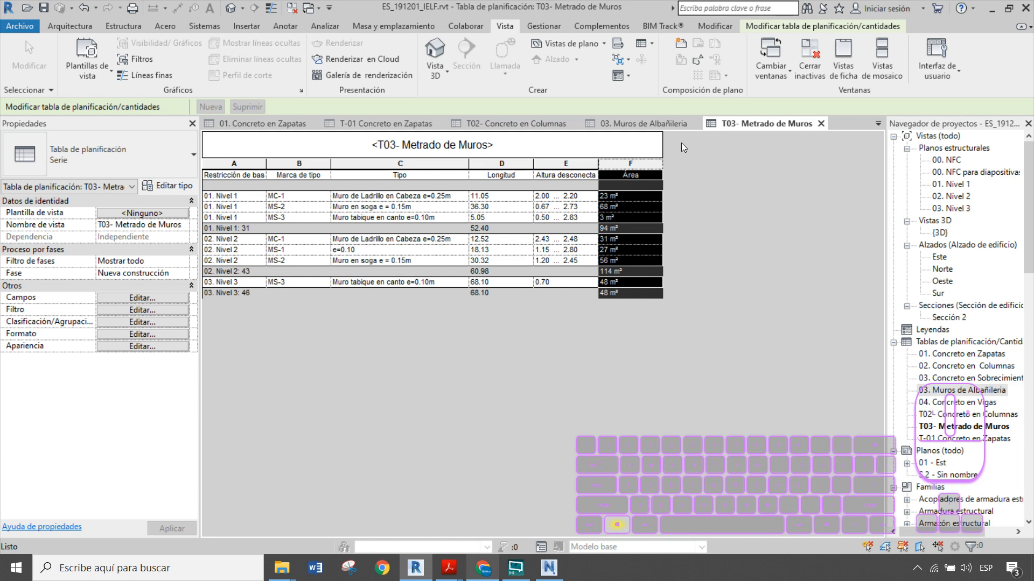
left_click(800, 28)
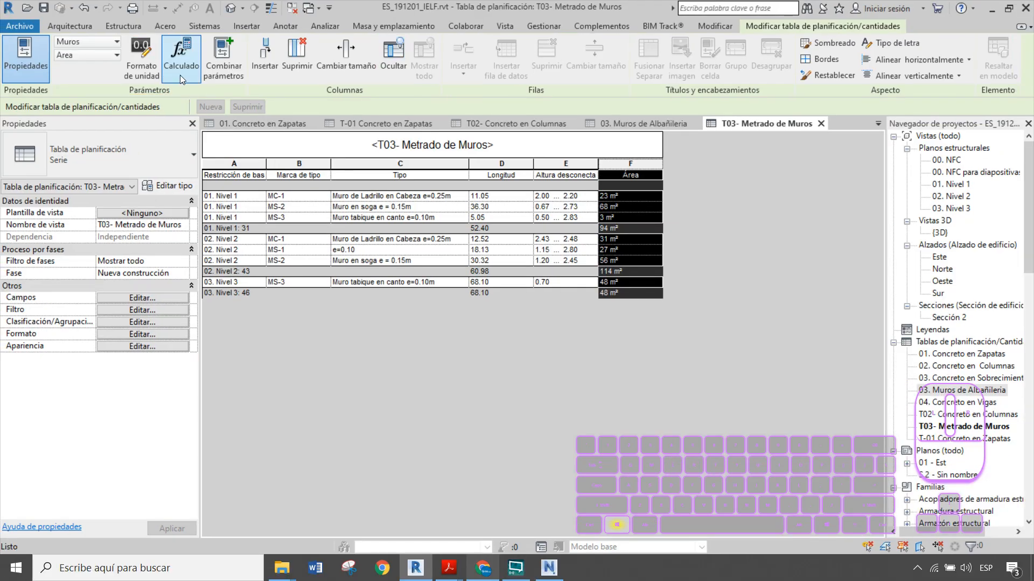
left_click(144, 70)
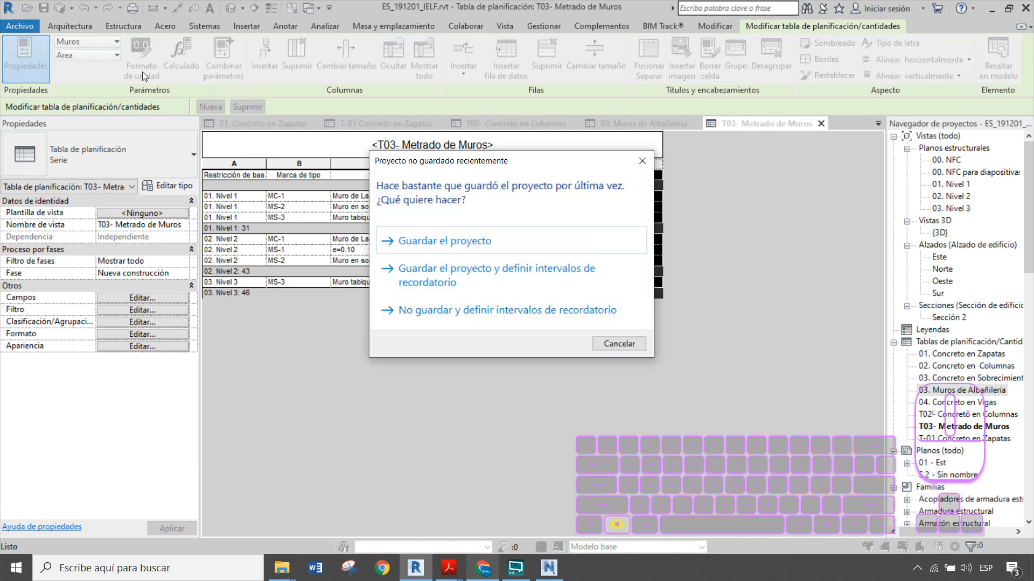
left_click(641, 161)
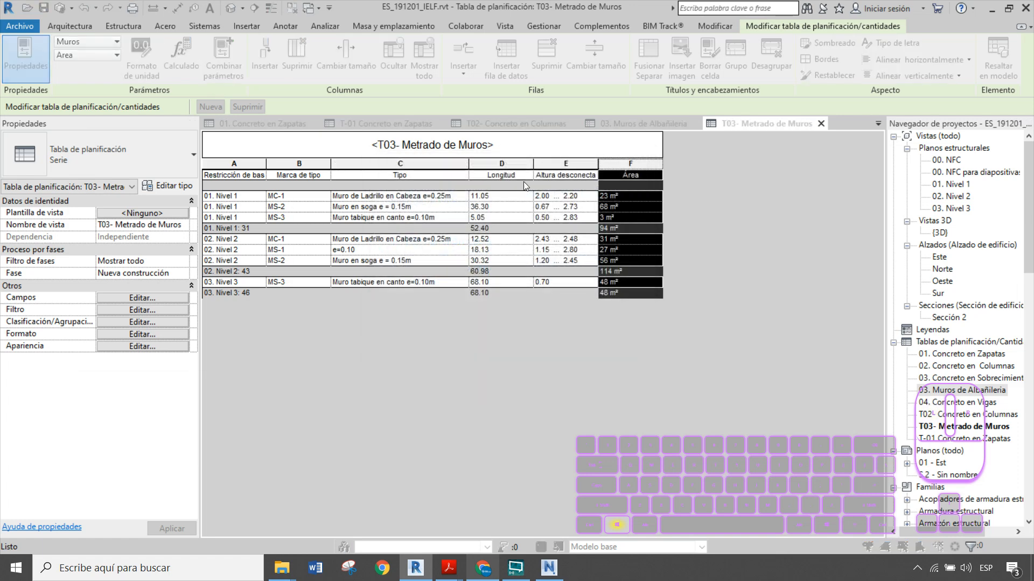
left_click_drag(183, 150, 403, 174)
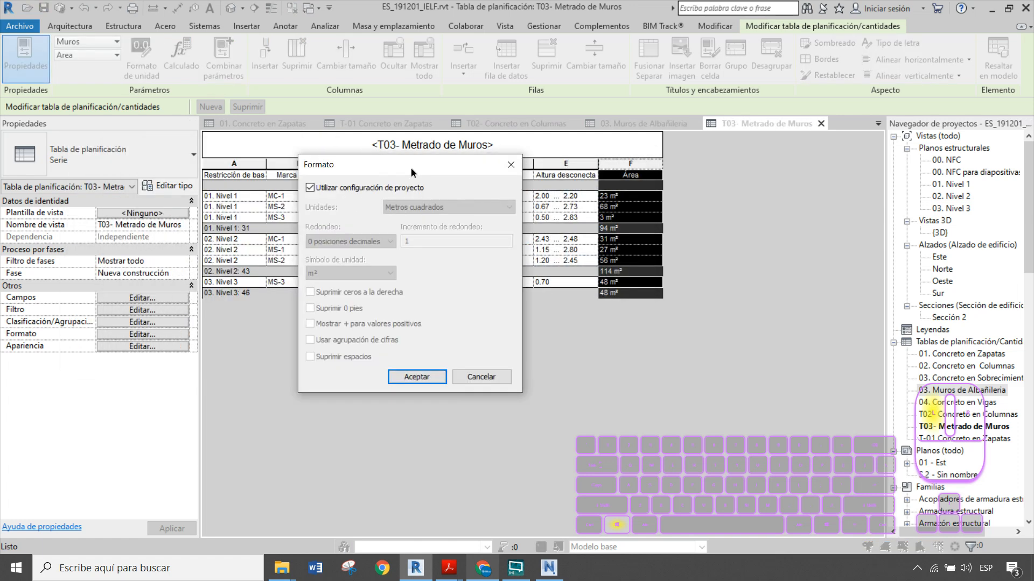
left_click(325, 188)
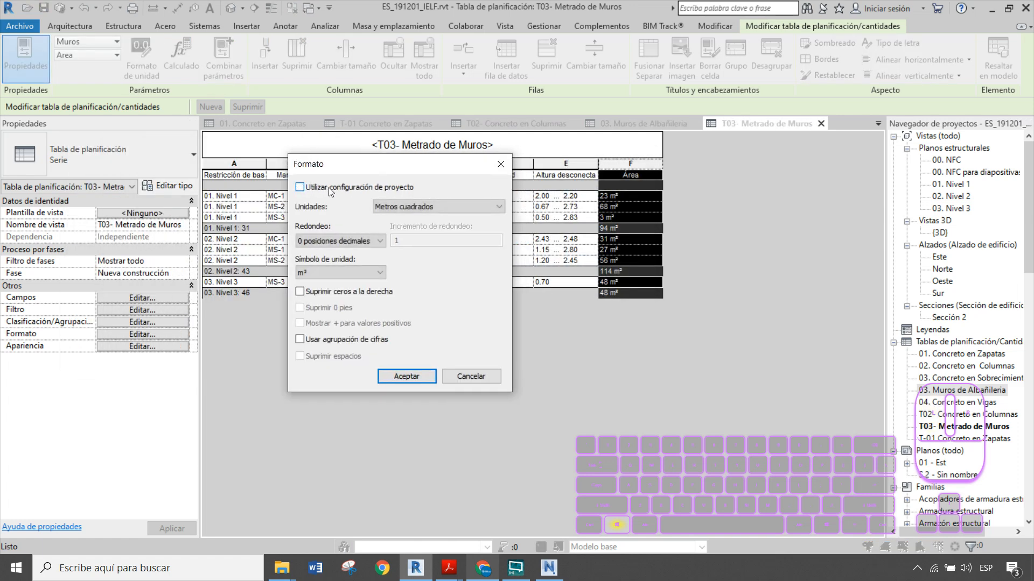
left_click(331, 242)
left_click(345, 297)
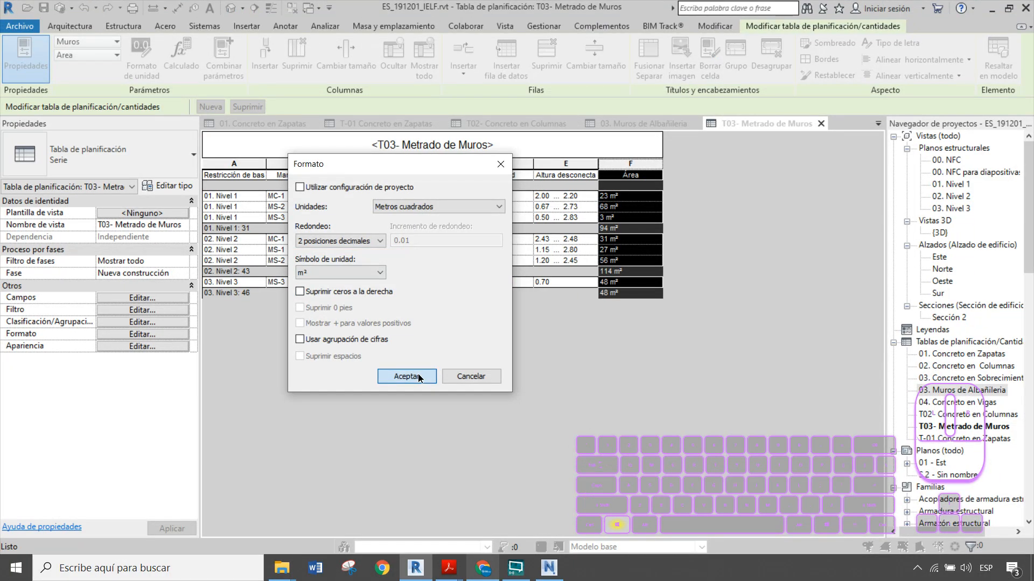
left_click(418, 375)
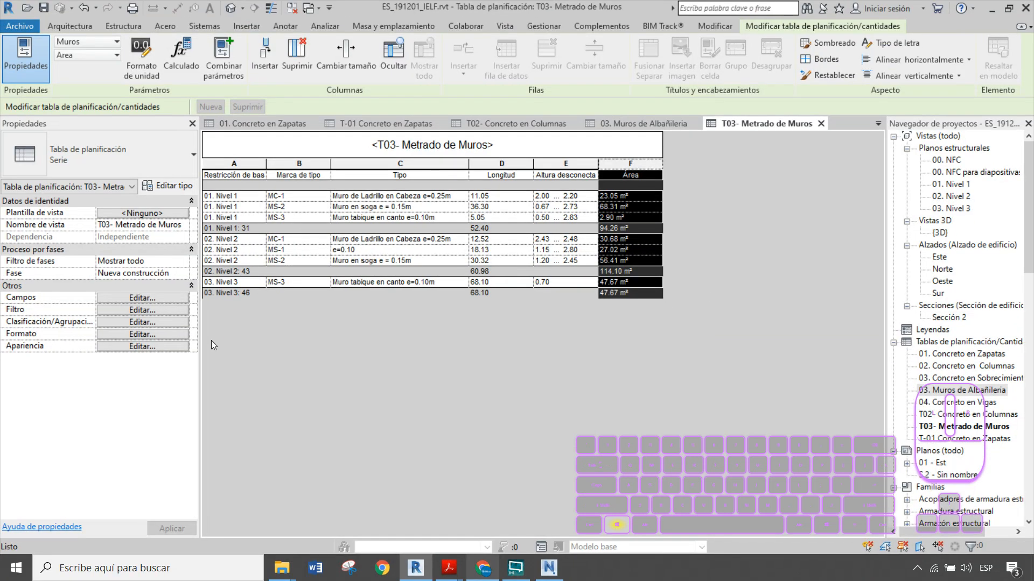
- Turn on Totales generales for the wall schedule with Título, recuento y totales
left_click(151, 321)
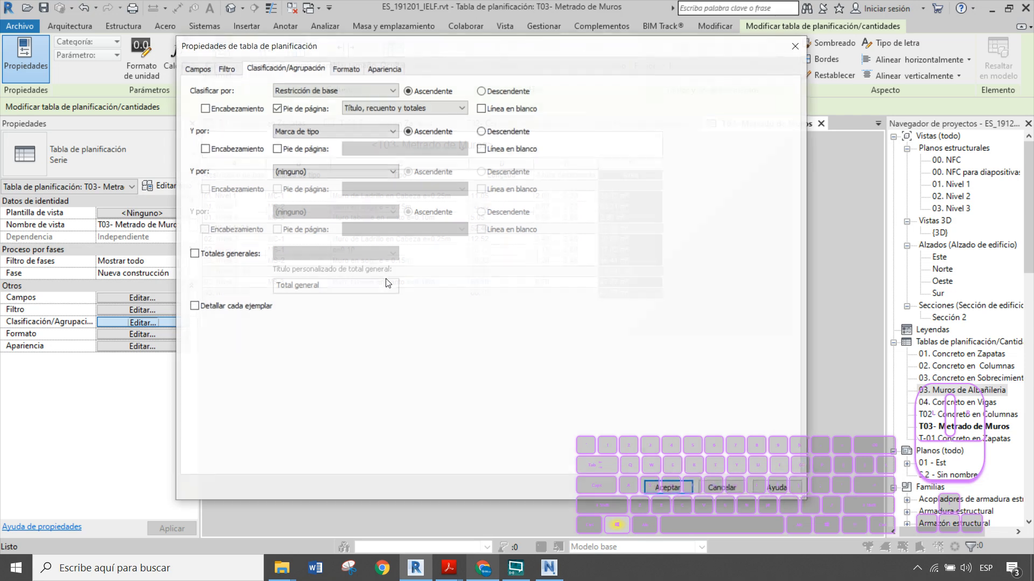
left_click(221, 254)
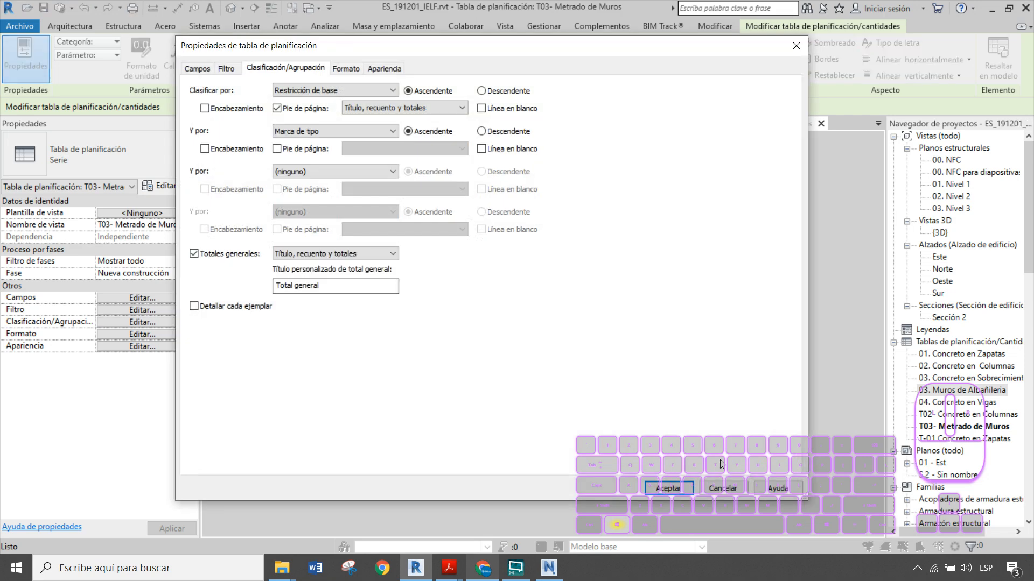
left_click(692, 489)
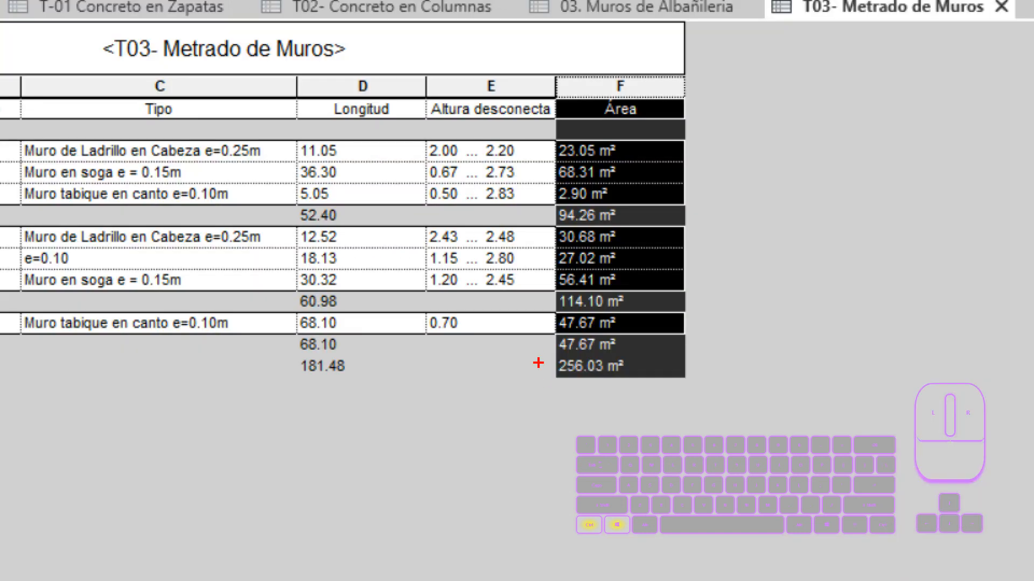
left_click_drag(588, 297, 662, 317)
mouse_move(657, 366)
left_mouse_down("ctrl+shift")
mouse_move(694, 420)
mouse_move(755, 457)
left_mouse_up("ctrl+shift")
mouse_move(285, 353)
left_mouse_down("ctrl")
mouse_move(377, 387)
mouse_move(532, 475)
left_mouse_up("ctrl")
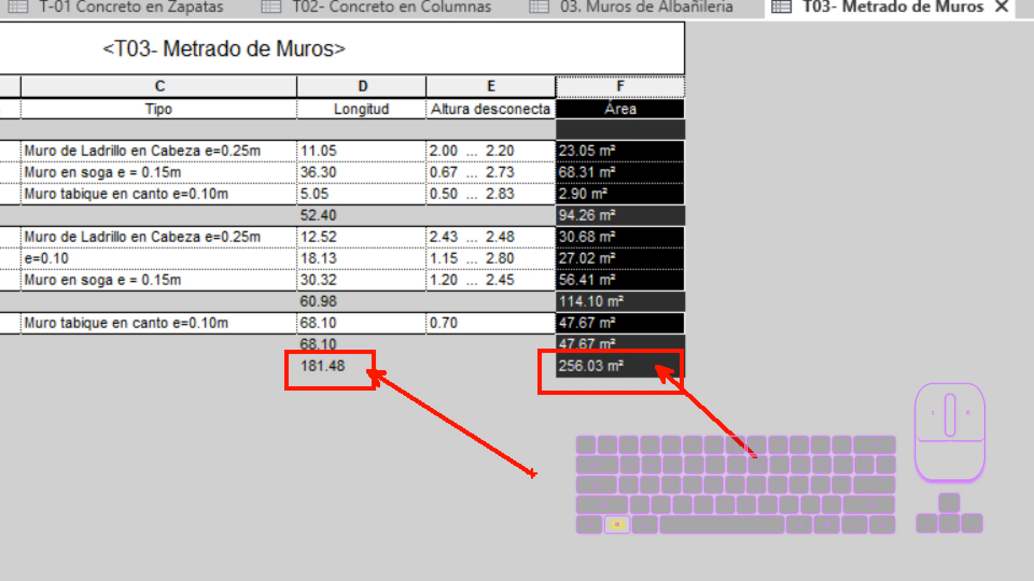
key("Escape")
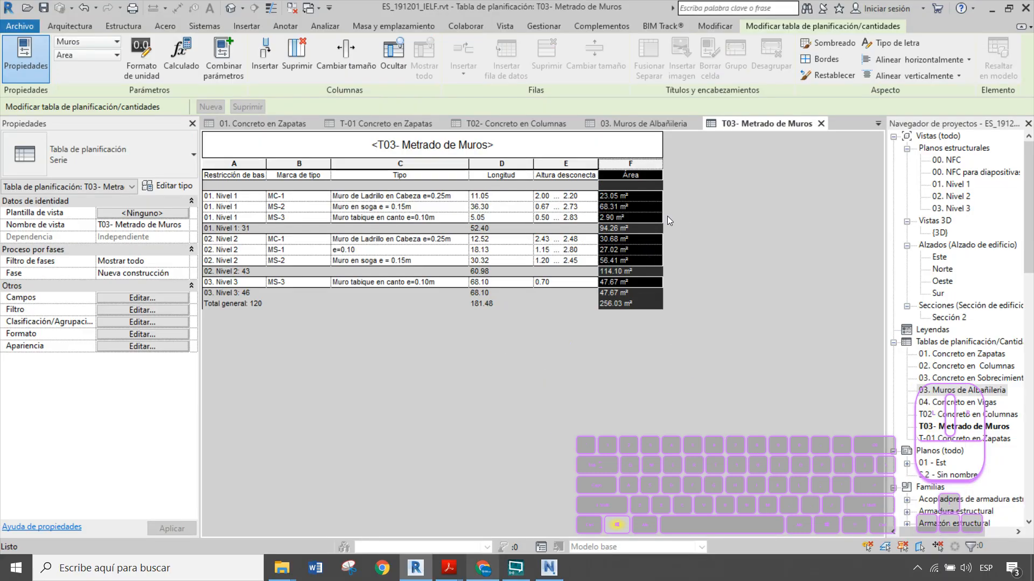
- Add the Costo field after Área in the wall schedule
left_click(648, 209)
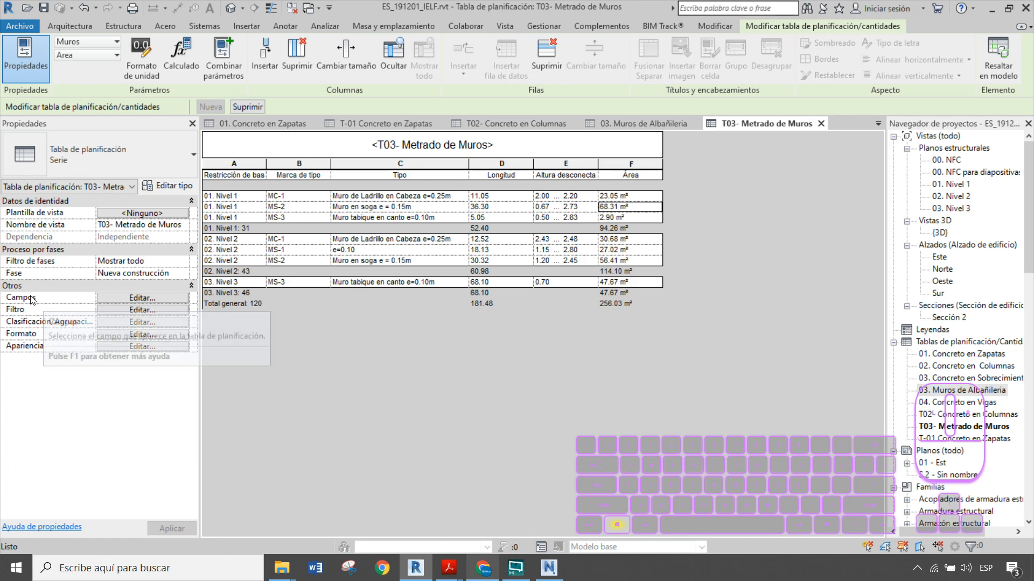
left_click(155, 295)
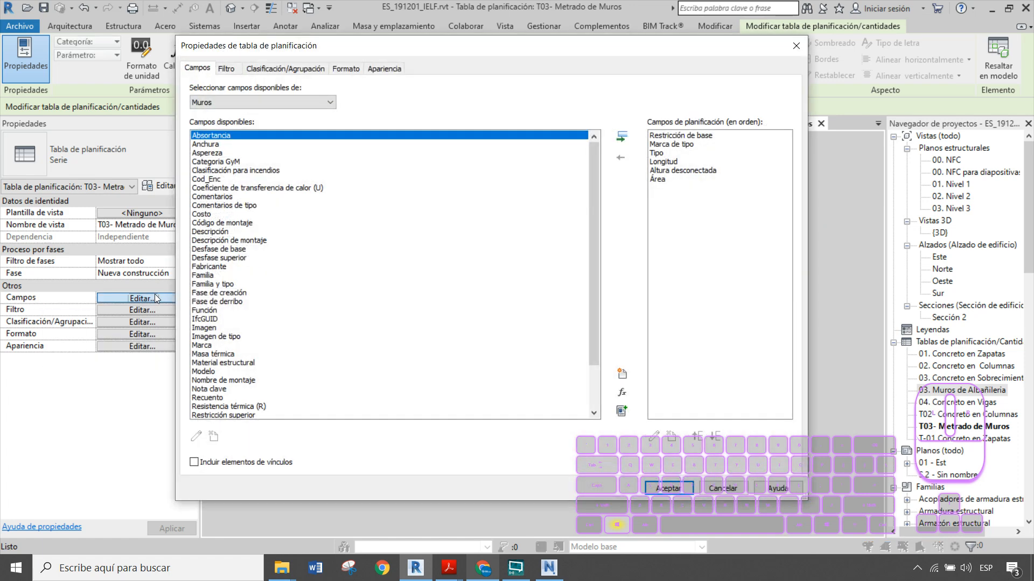
left_click(208, 215)
double_click(207, 215)
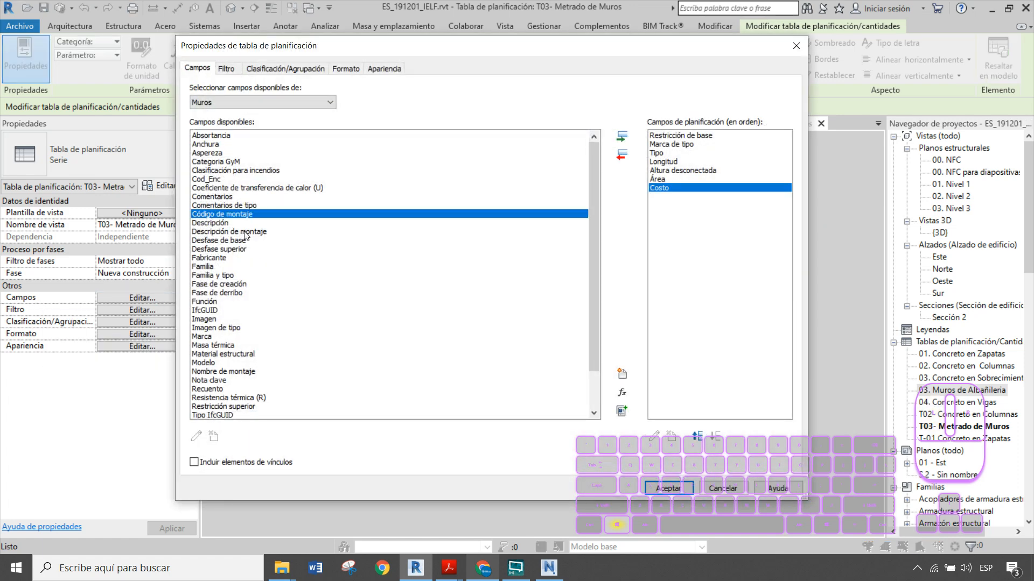
left_click(677, 488)
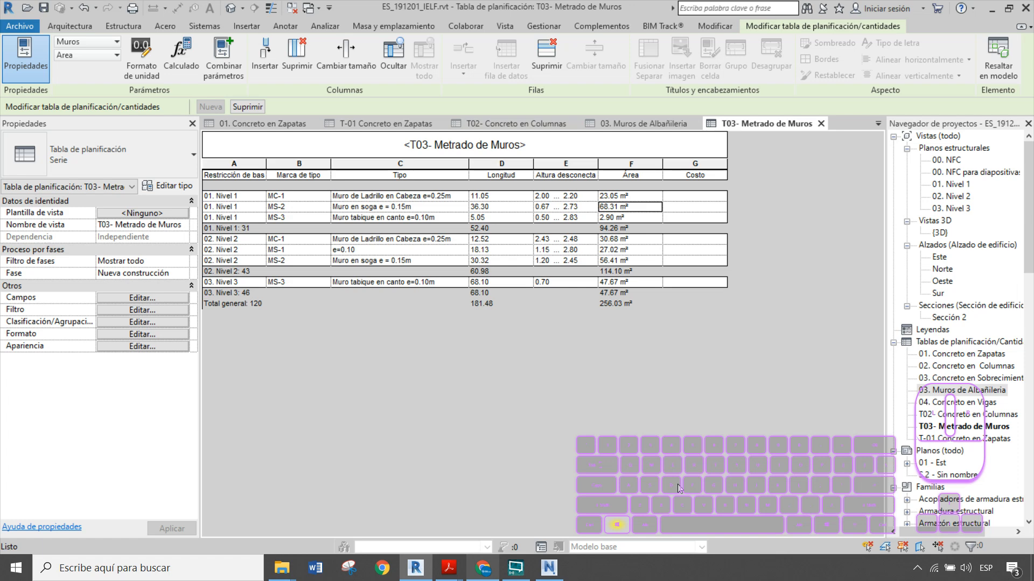
- Set the Costo of wall type MC-1 to 25 and of MS-2 to 17, applying each to all elements of the type
left_click(676, 197)
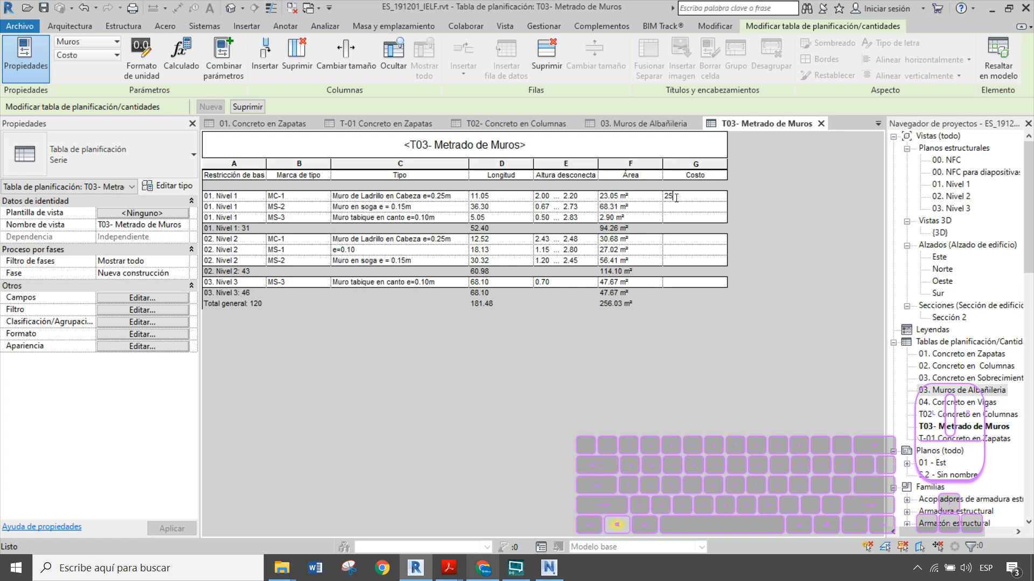
key("Return")
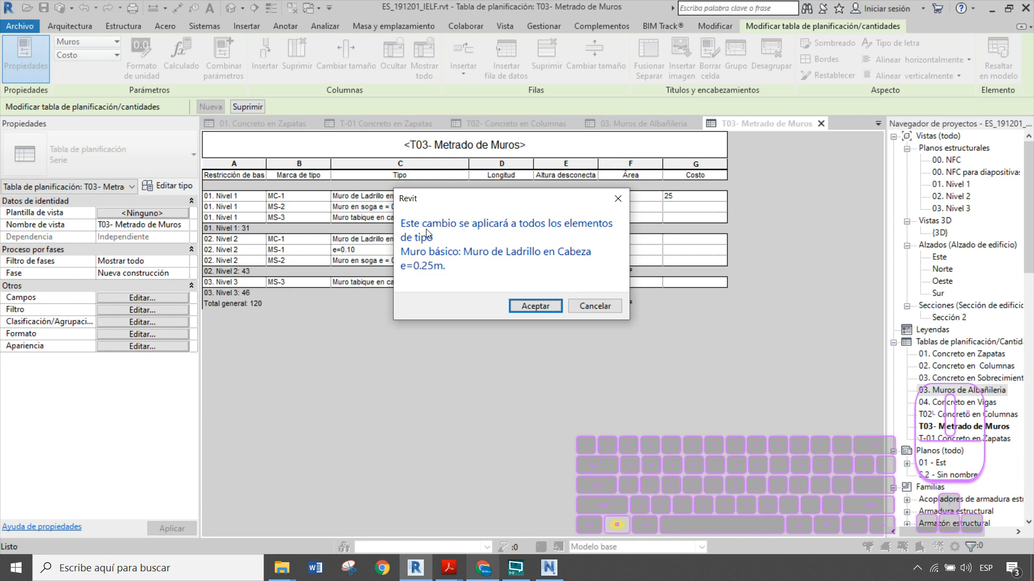
left_click(535, 311)
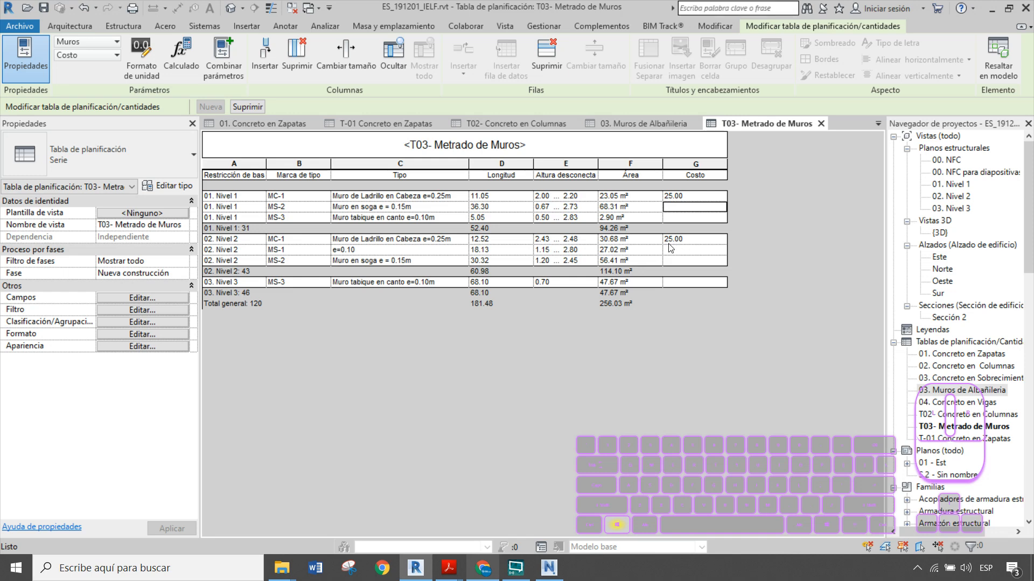
left_click(673, 207)
type("17")
key("Return")
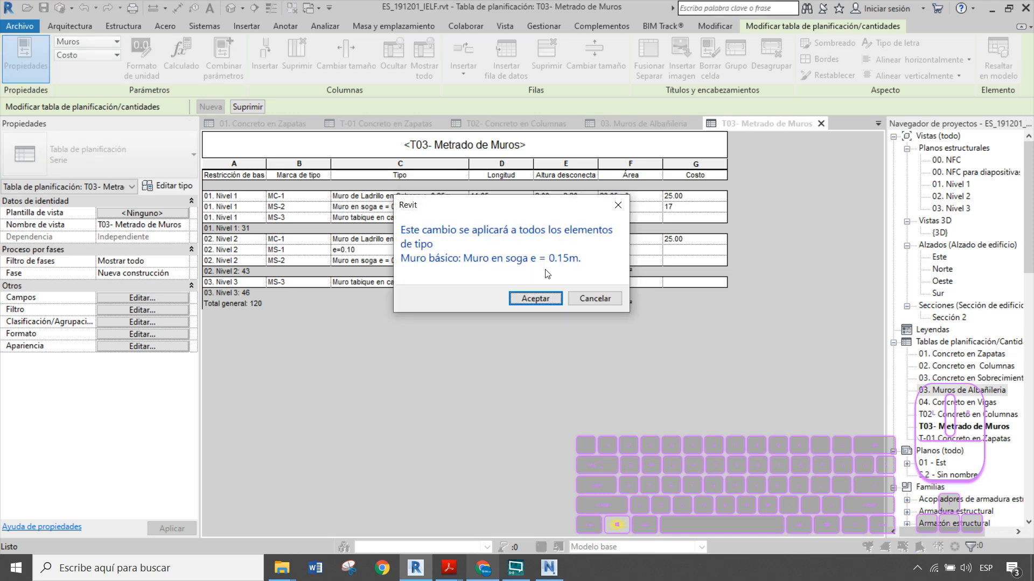
left_click(537, 298)
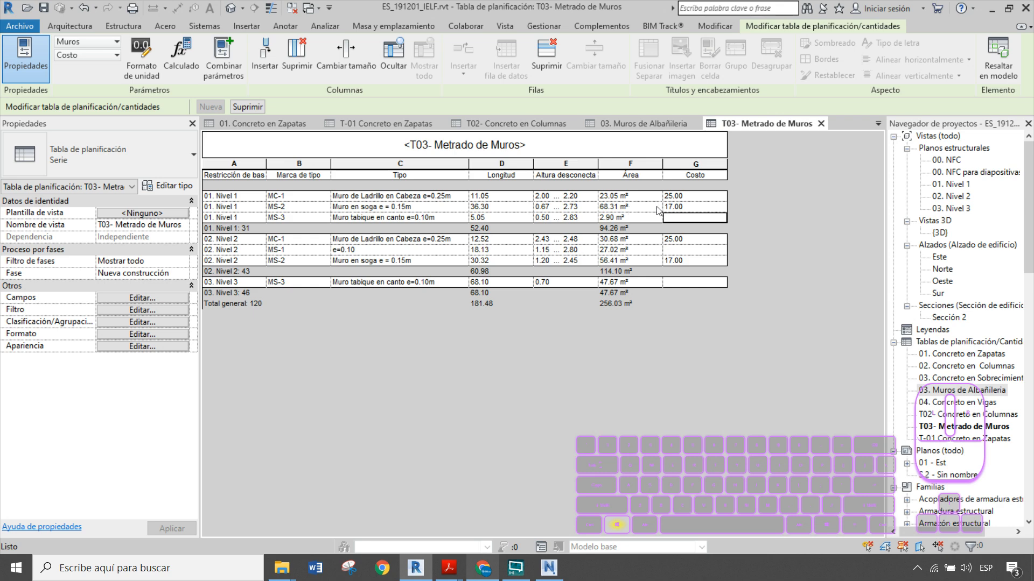
- Set the Costo of wall types MS-3 and MS-1 to 13, applying each to all elements of the type
left_click(677, 221)
type("13")
key("Return")
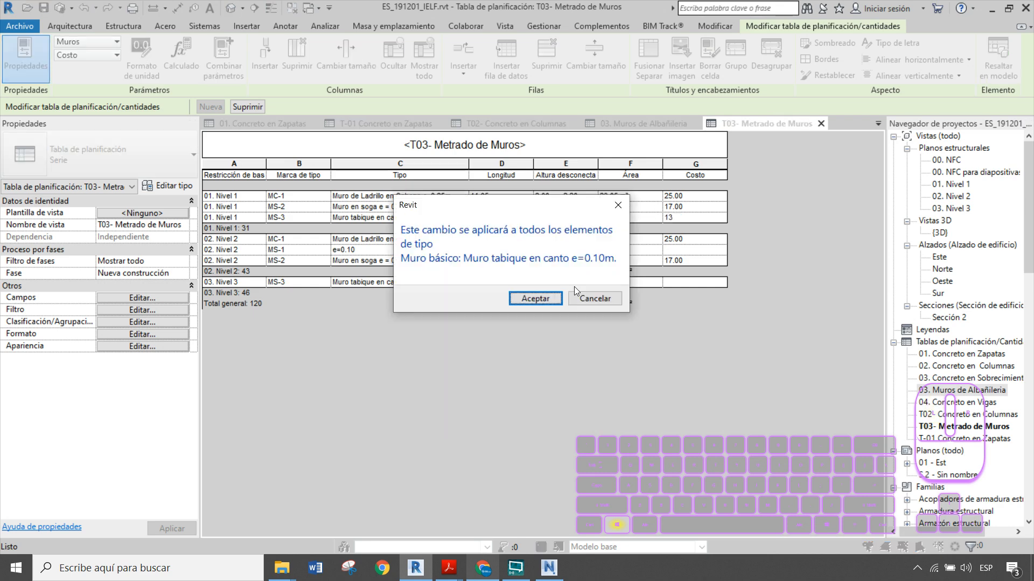
left_click(534, 299)
left_click(715, 248)
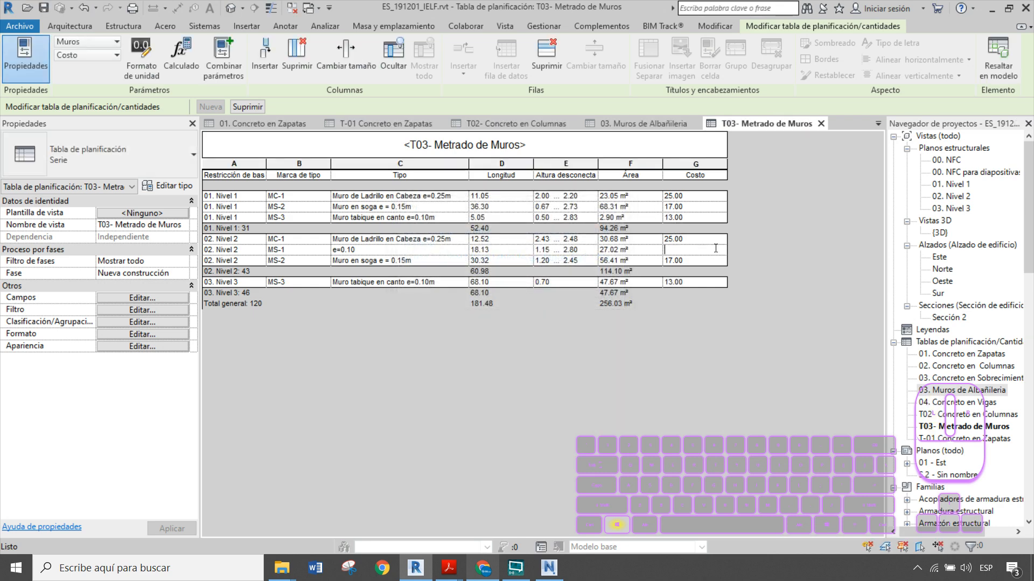
type("13")
key("Return")
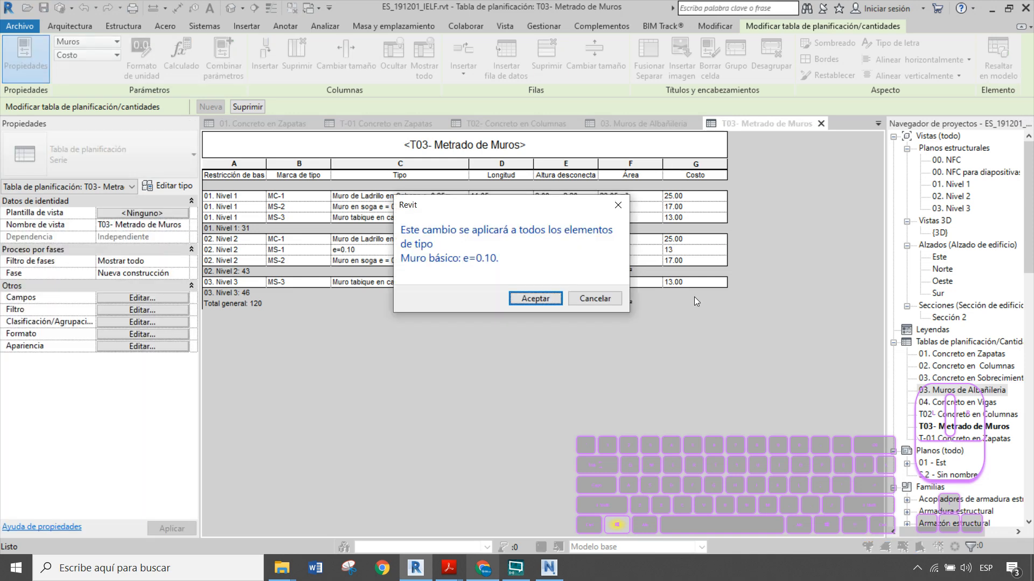
left_click(531, 297)
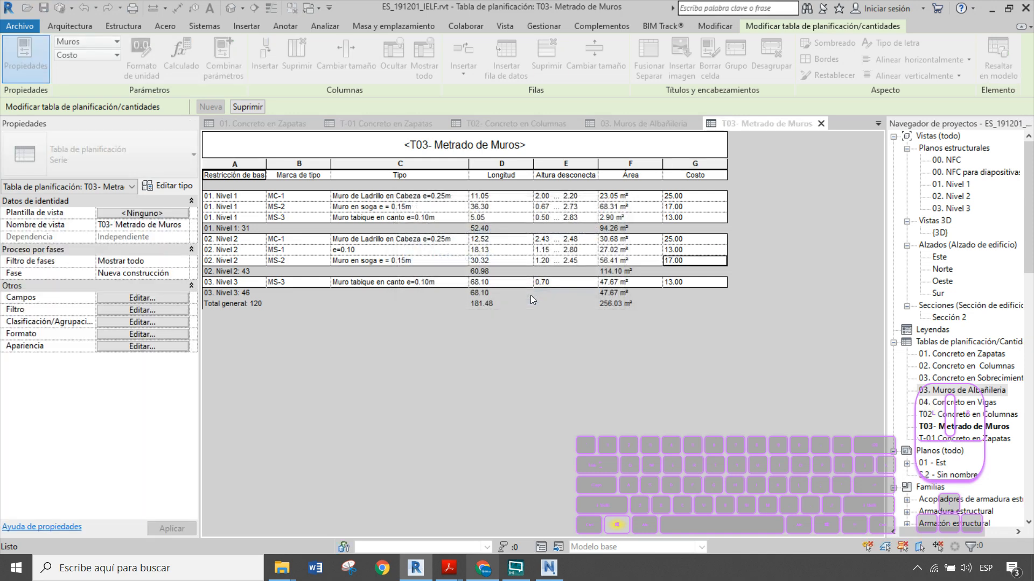
- Turn on Detallar cada ejemplar for the wall schedule and look through the individual wall rows
left_click(146, 325)
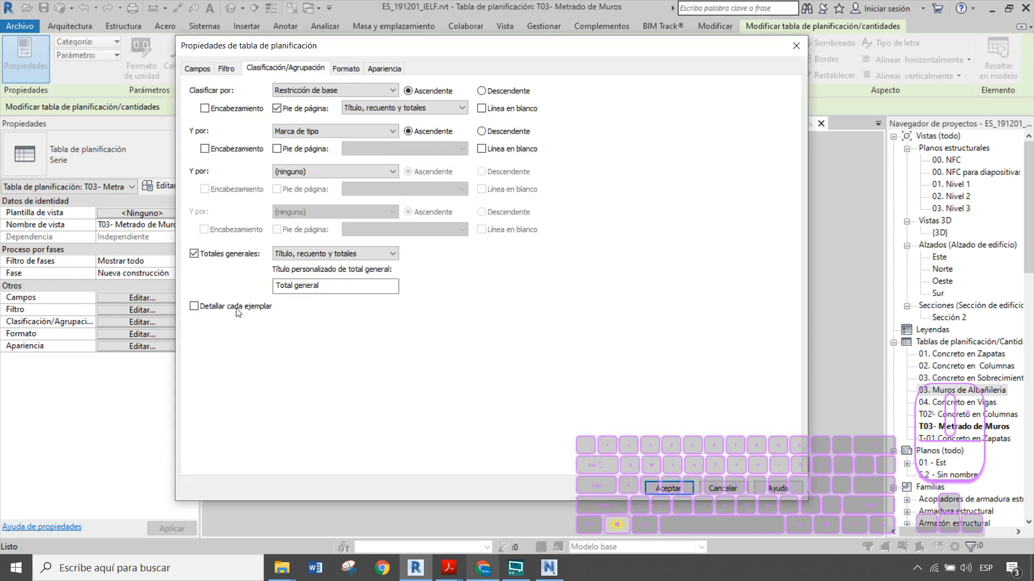
left_click(237, 306)
left_click(667, 486)
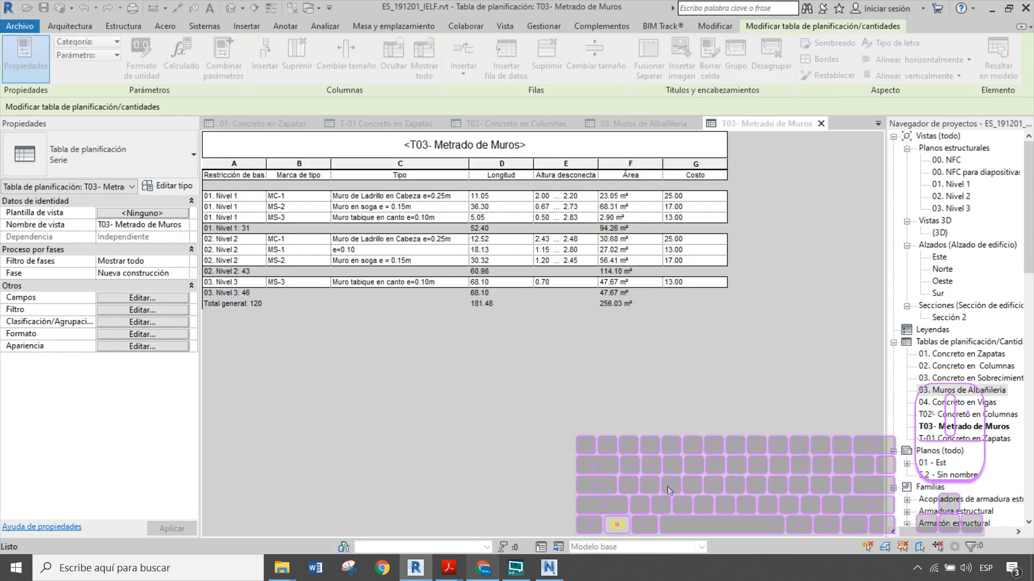
scroll(686, 280, "down", 3)
scroll(685, 280, "down", 5)
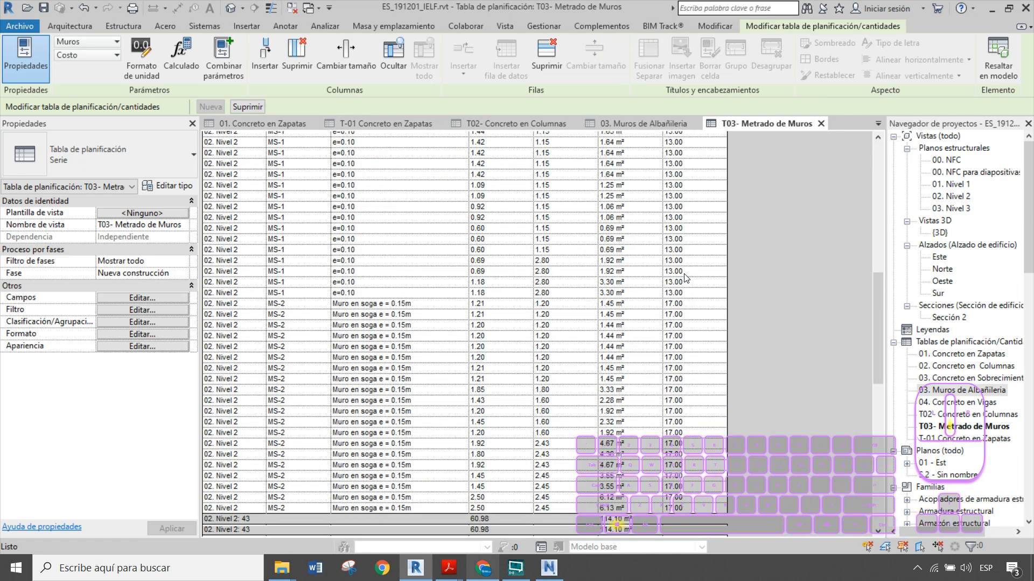
scroll(685, 278, "up", 10)
- Override the project unit settings for the Costo column with the $ unit symbol, and open the schedule's field settings
left_click(692, 164)
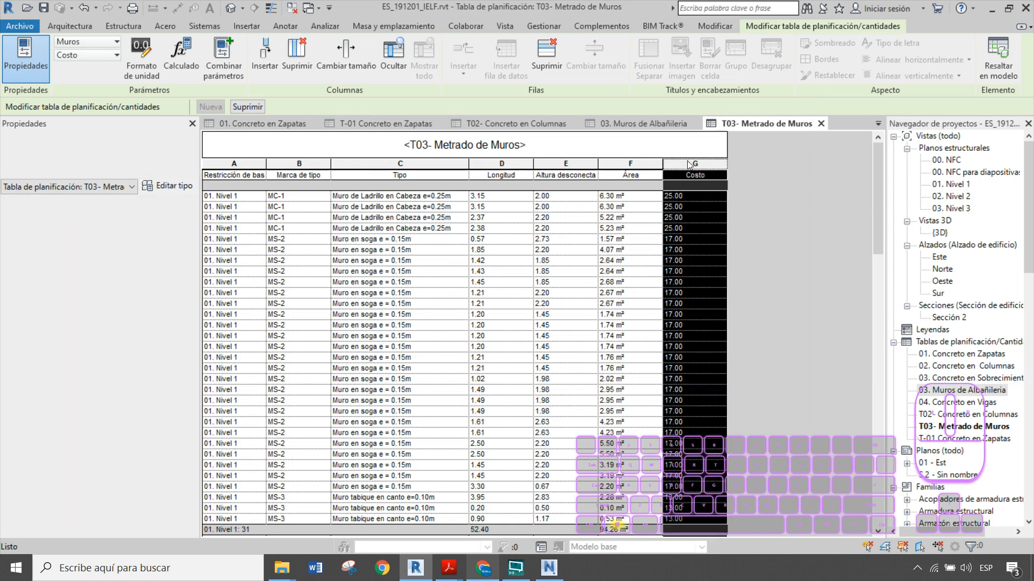
left_click(143, 76)
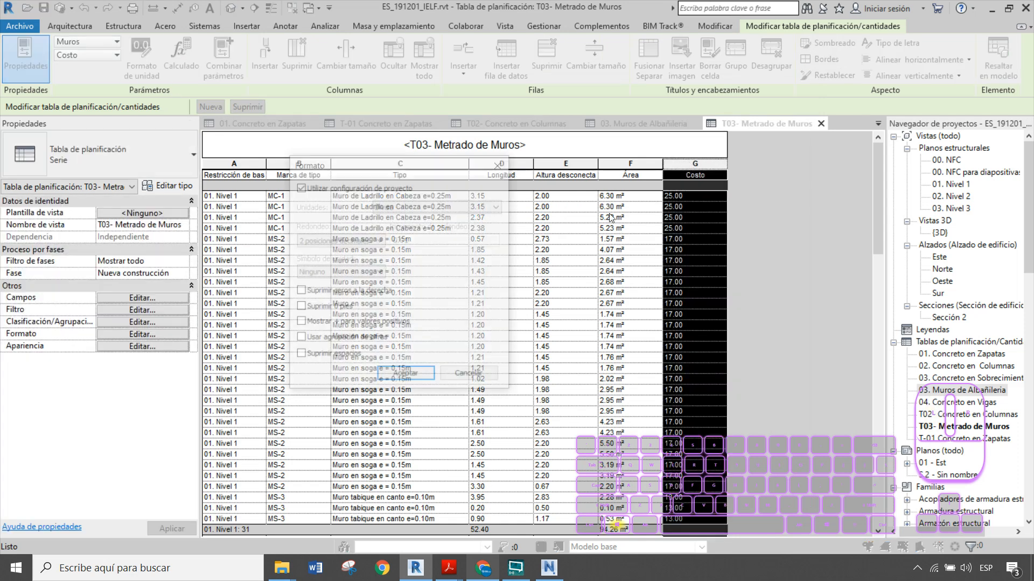
left_click(354, 189)
left_click(338, 271)
left_click(331, 294)
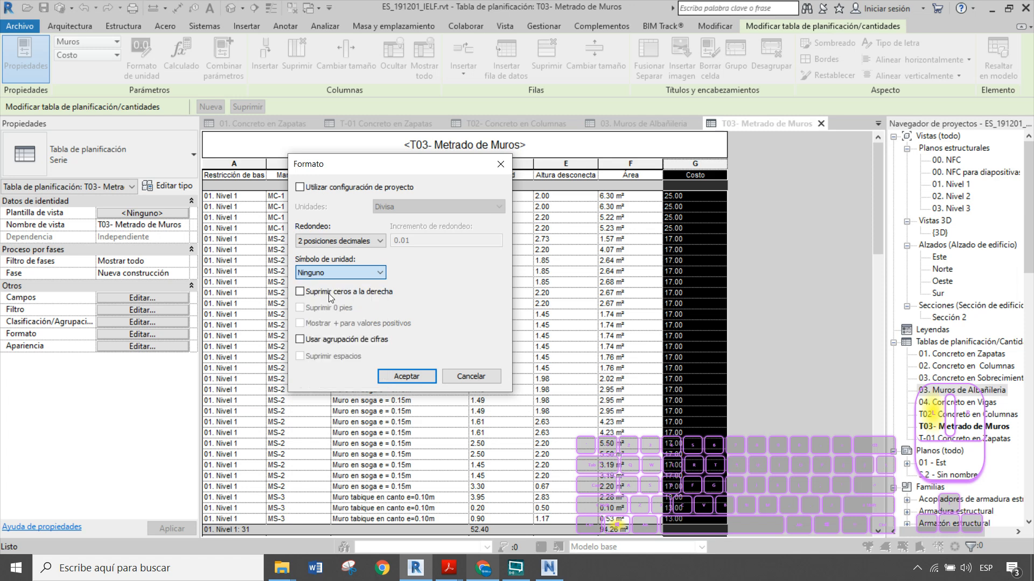
left_click(412, 379)
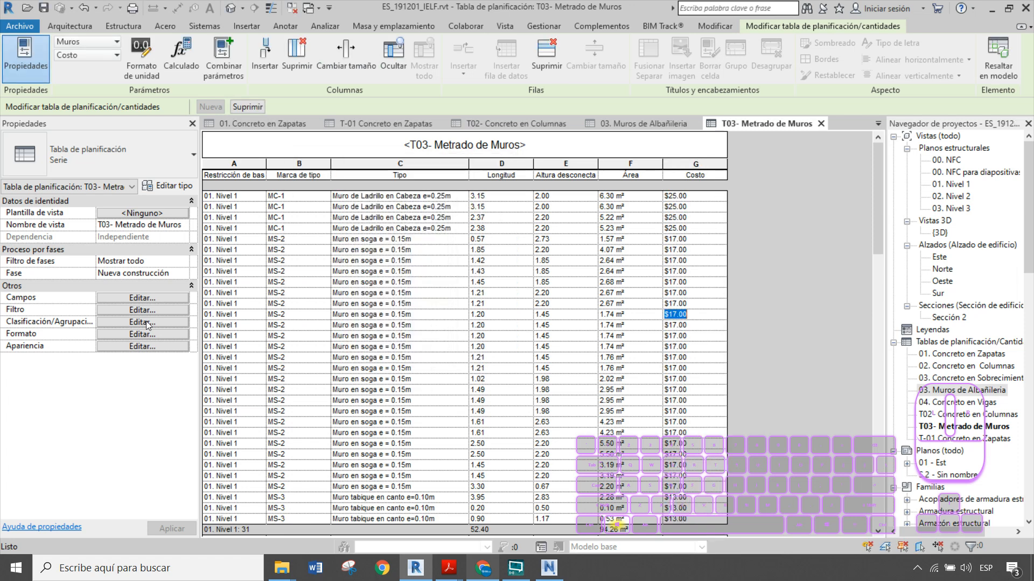
left_click(142, 297)
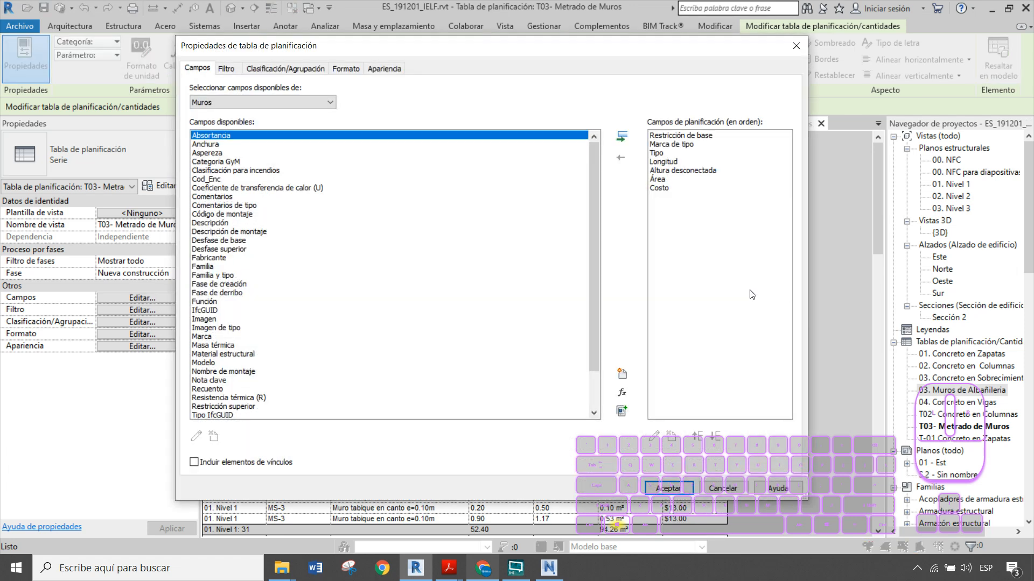
key("ctrl+1")
left_click(507, 253)
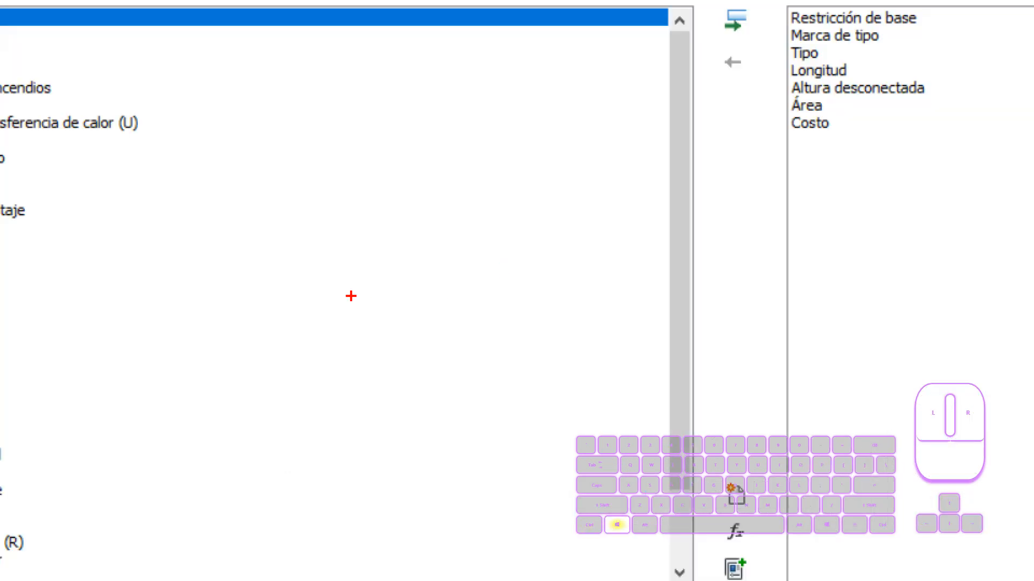
left_click_drag(308, 267, 368, 231)
mouse_move(368, 272)
left_mouse_down()
mouse_move(914, 201)
mouse_move(948, 229)
left_mouse_up()
mouse_move(936, 184)
left_mouse_down()
mouse_move(955, 241)
mouse_move(861, 275)
left_mouse_up()
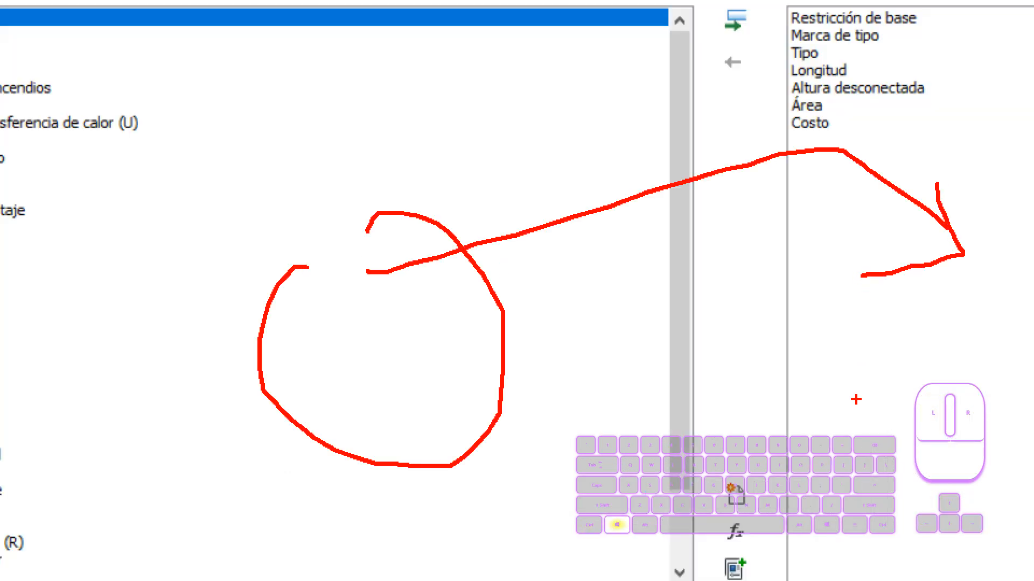
mouse_move(716, 512)
left_mouse_down("ctrl")
mouse_move(764, 540)
mouse_move(723, 522)
mouse_move(555, 352)
left_mouse_up("ctrl")
key("Escape")
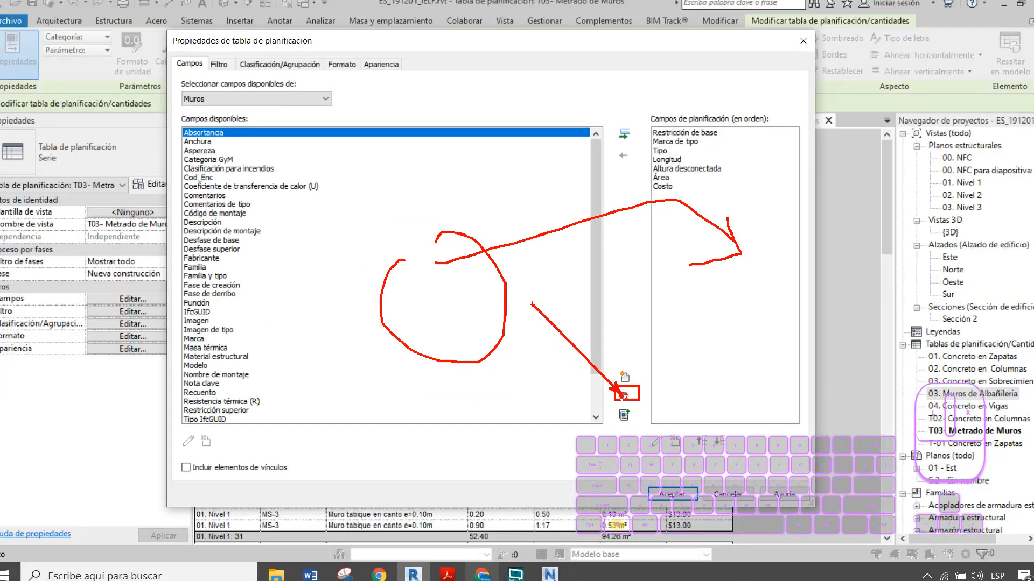
key("ctrl+1")
left_click(566, 380)
mouse_move(547, 373)
left_mouse_down("ctrl")
mouse_move(599, 414)
mouse_move(293, 272)
left_mouse_up("ctrl")
key("Escape")
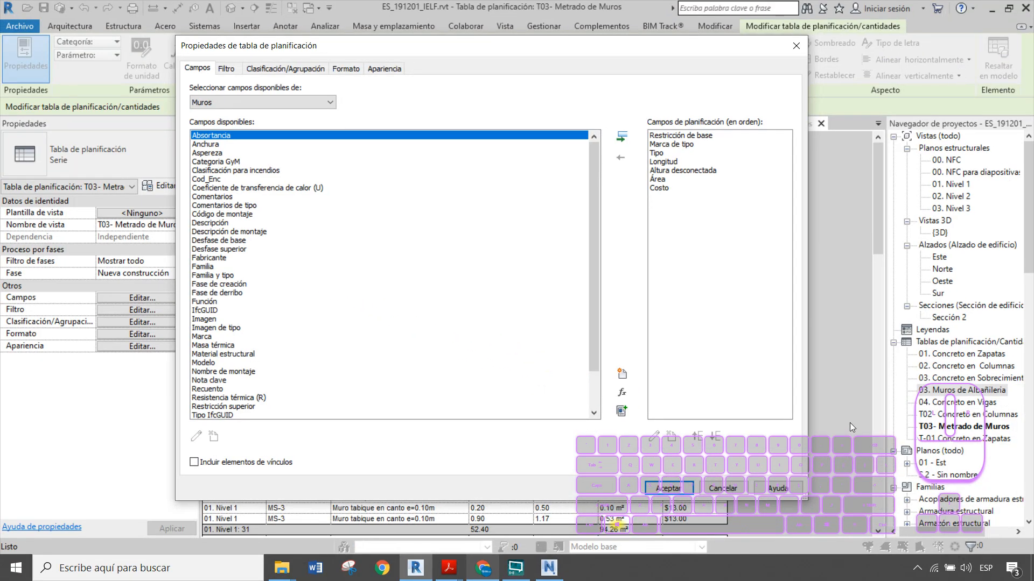
- Start a calculated value named Costo Total as a Fórmula and set its type to Divisa
left_click(623, 394)
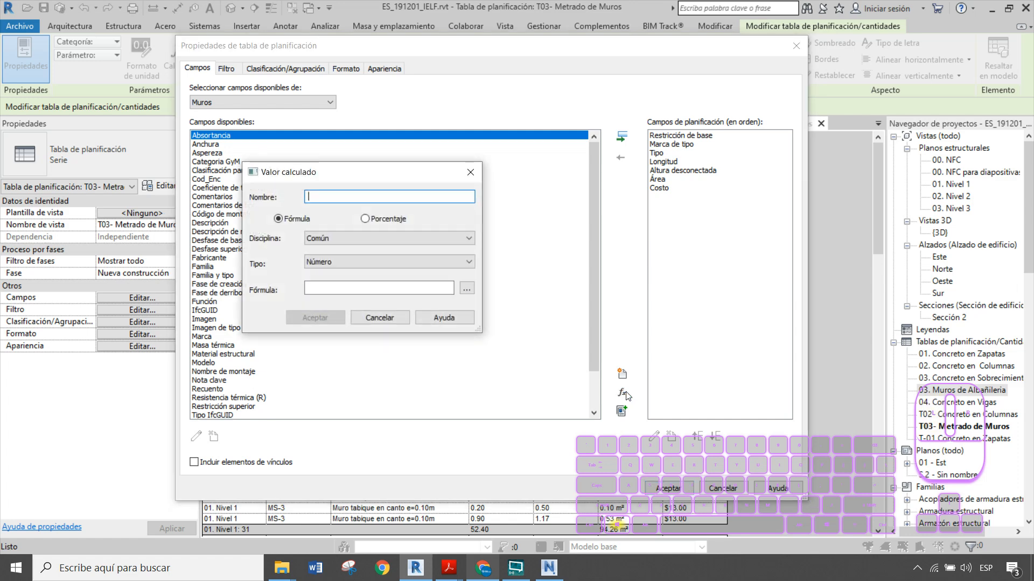
left_click_drag(339, 173, 436, 179)
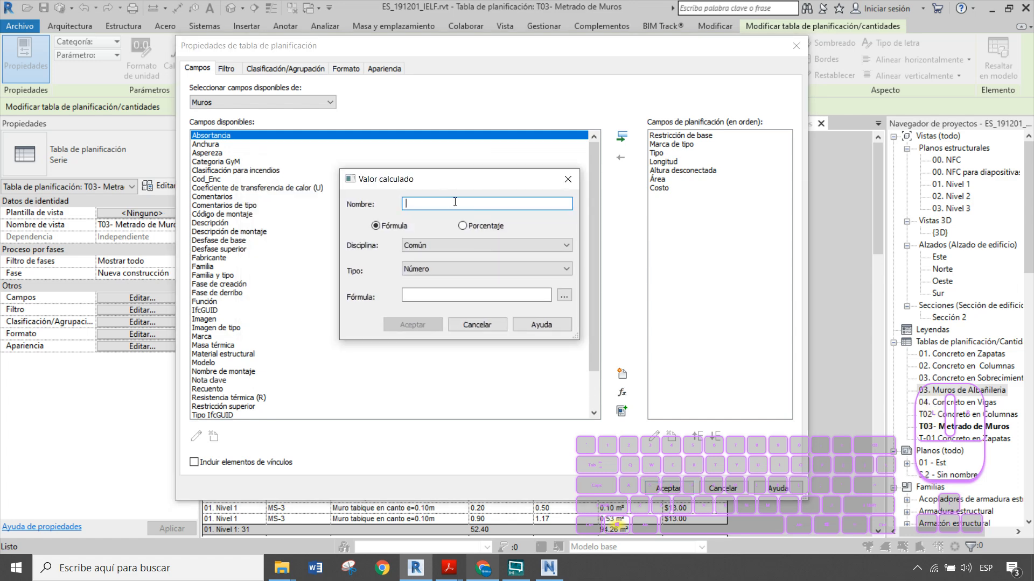
type("Cos")
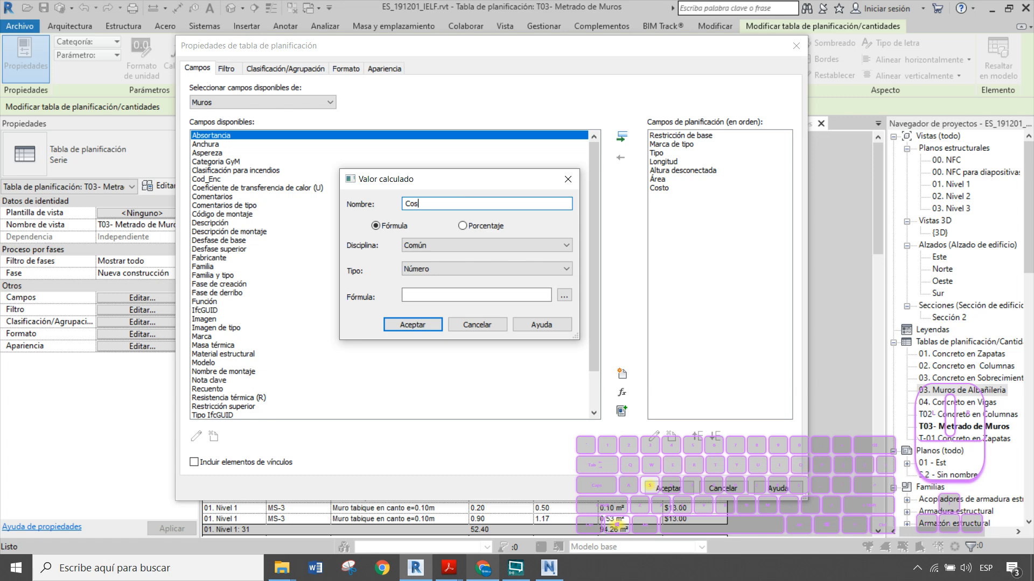
type("to Total")
left_click(448, 271)
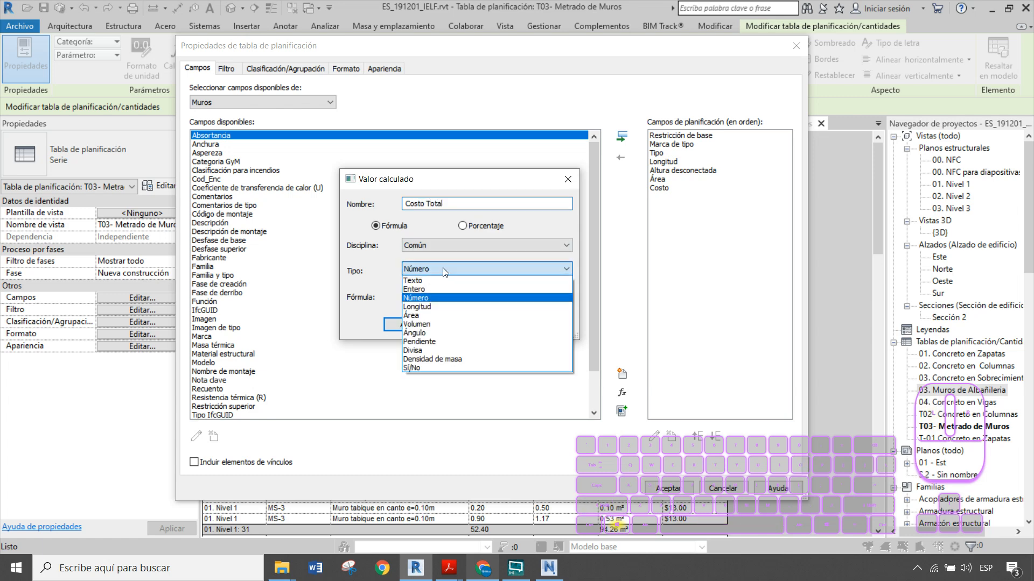
left_click(432, 351)
- Build the Costo Total formula as Área*Costo by picking the Área and Costo fields
left_click(501, 295)
left_click(564, 295)
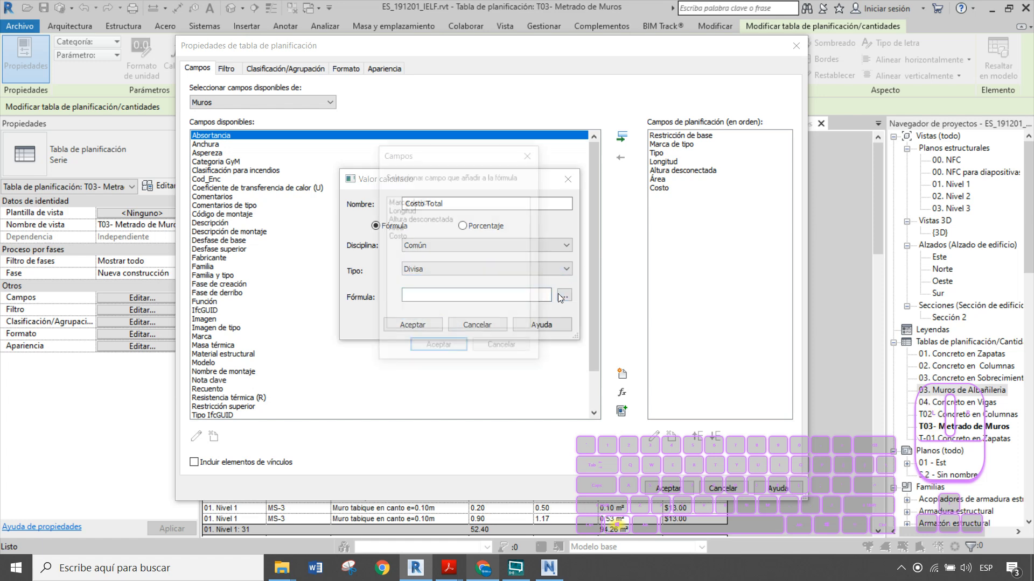
double_click(409, 228)
type("*")
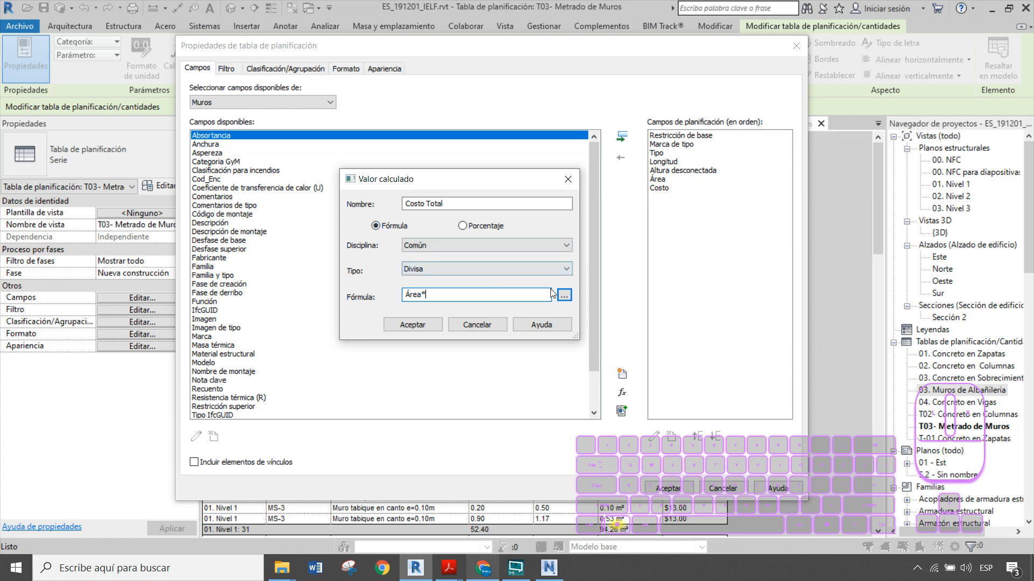
left_click(564, 295)
double_click(399, 236)
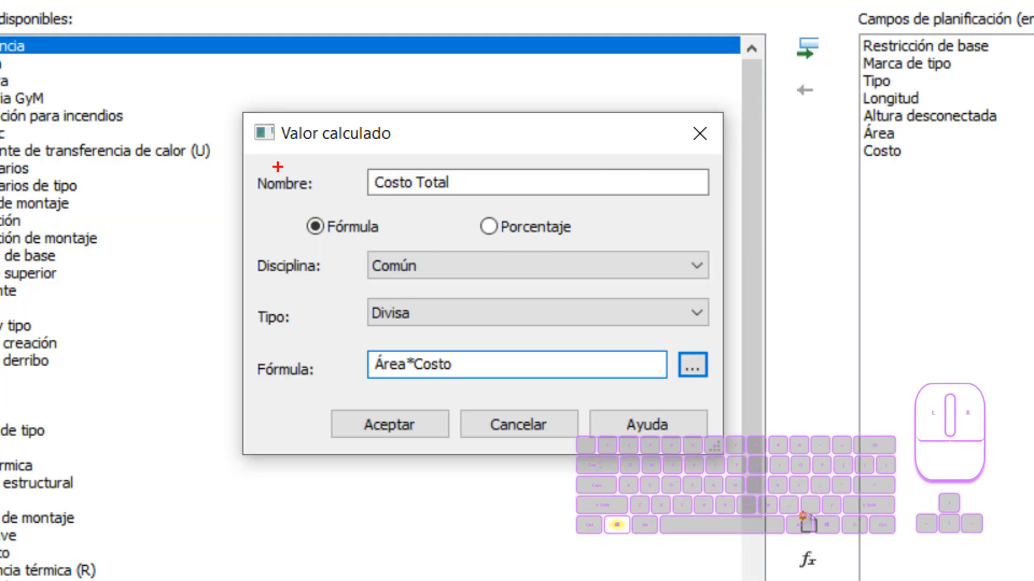
left_click_drag(322, 158, 602, 350, "ctrl")
mouse_move(746, 206)
left_mouse_down()
mouse_move(890, 186)
mouse_move(875, 173)
mouse_move(877, 247)
left_mouse_up()
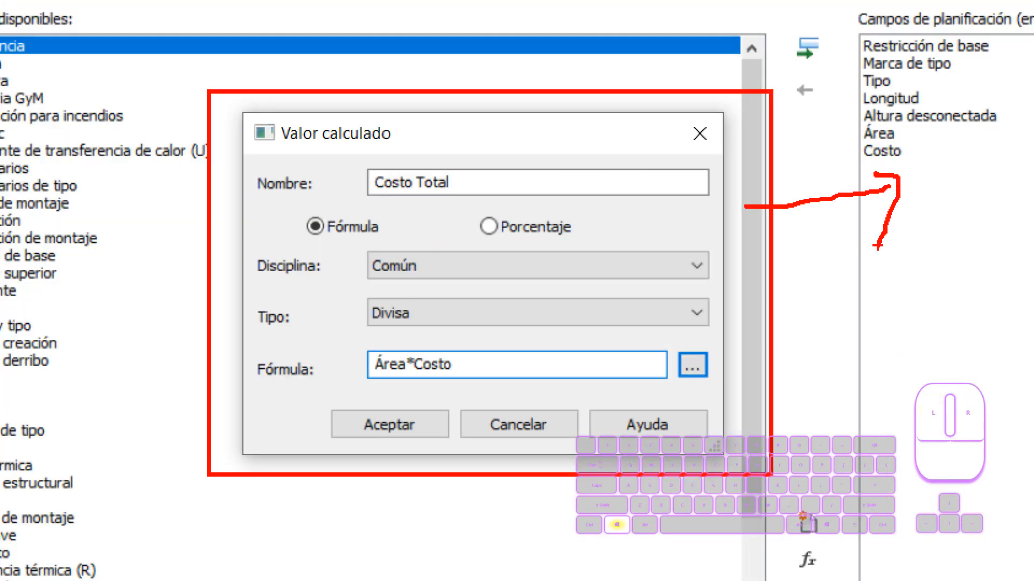
left_click_drag(355, 153, 472, 199, "ctrl")
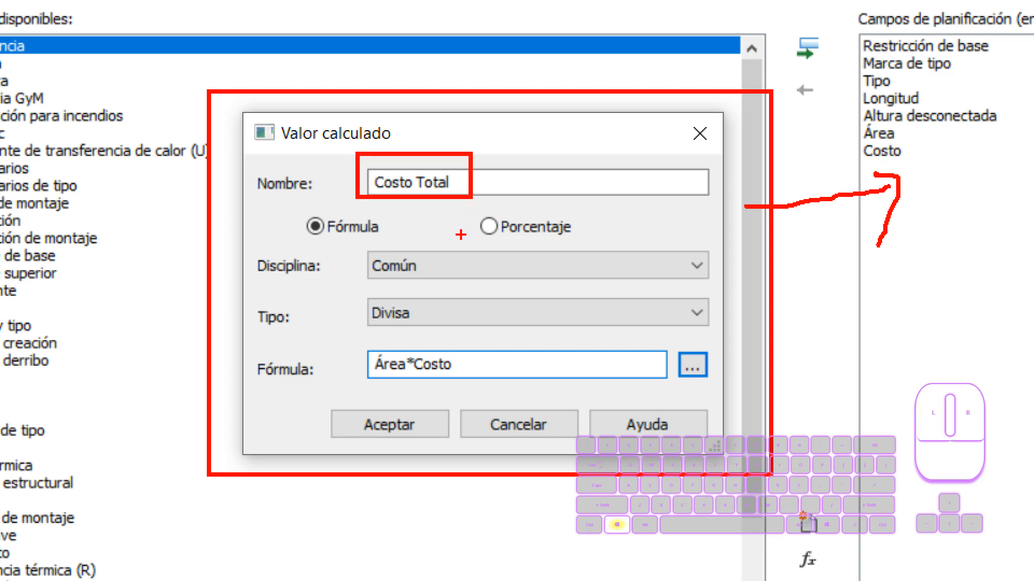
left_click_drag(248, 294, 468, 331, "ctrl")
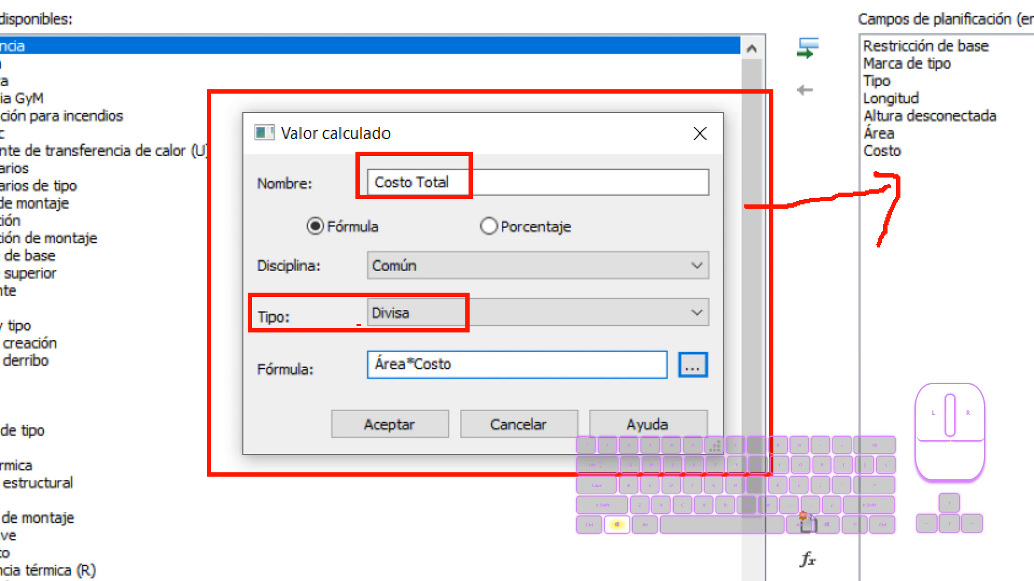
left_click_drag(357, 339, 466, 392, "ctrl")
left_click_drag(389, 382, 228, 513, "ctrl+shift")
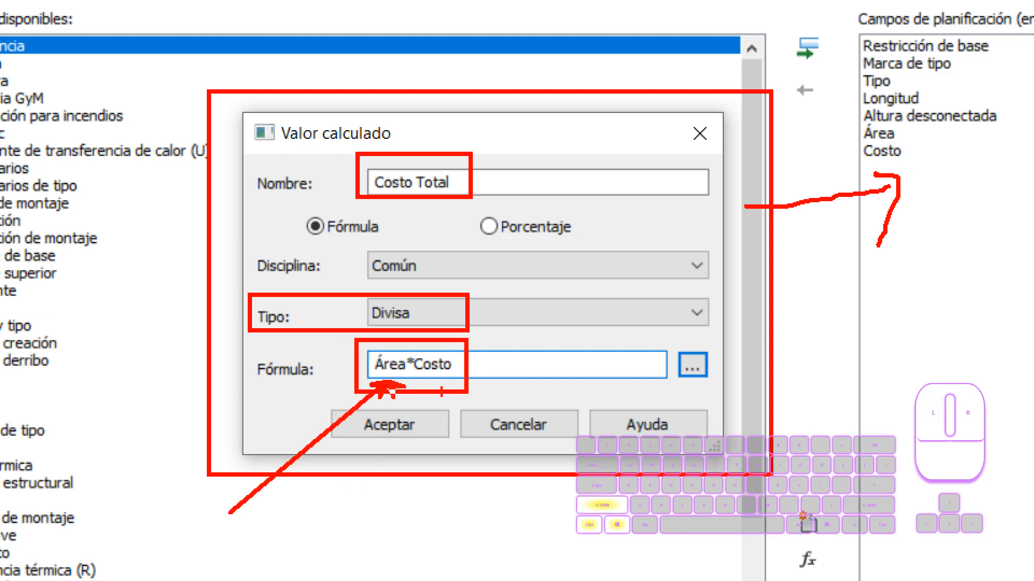
left_click_drag(441, 384, 535, 506, "ctrl+shift")
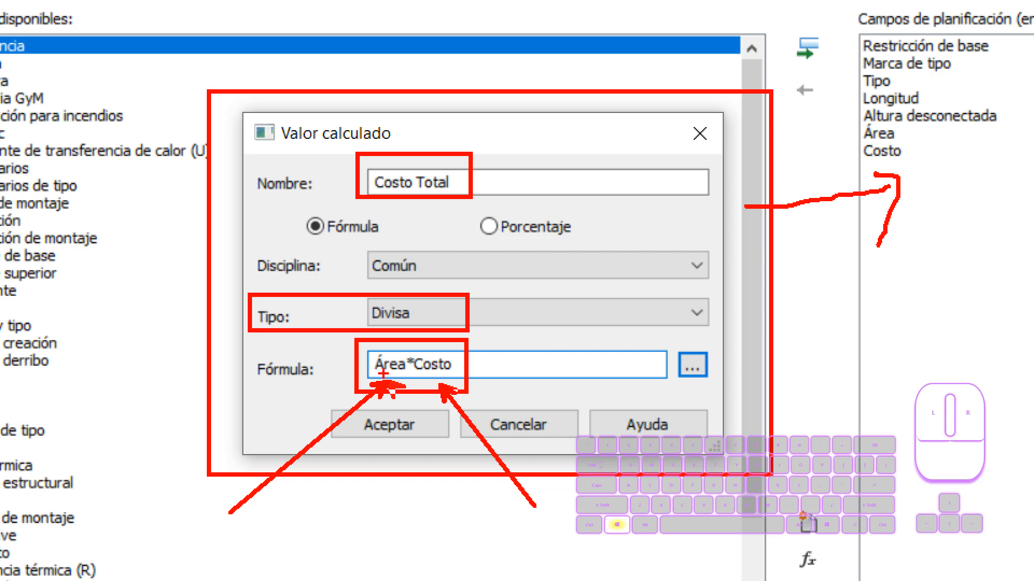
key("Escape")
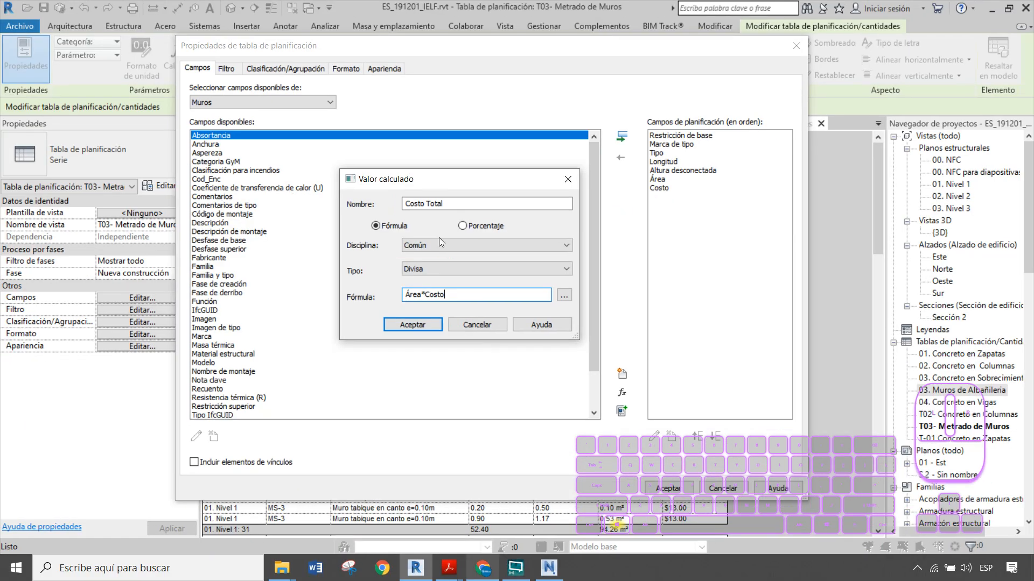
- Try to accept the Costo Total calculated value with the formula Área*Costo
left_click(431, 328)
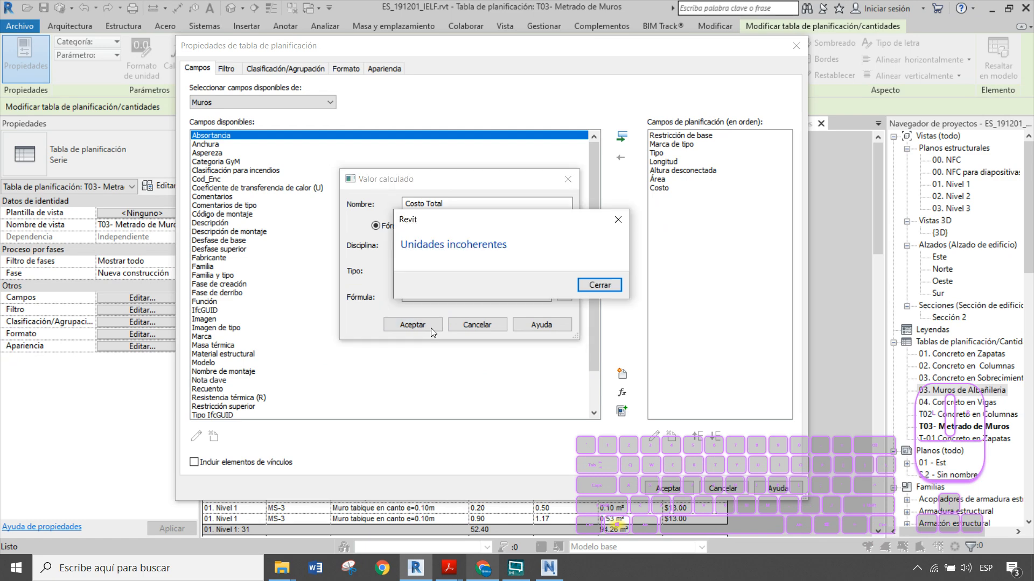
key("ctrl+1")
left_click(425, 258)
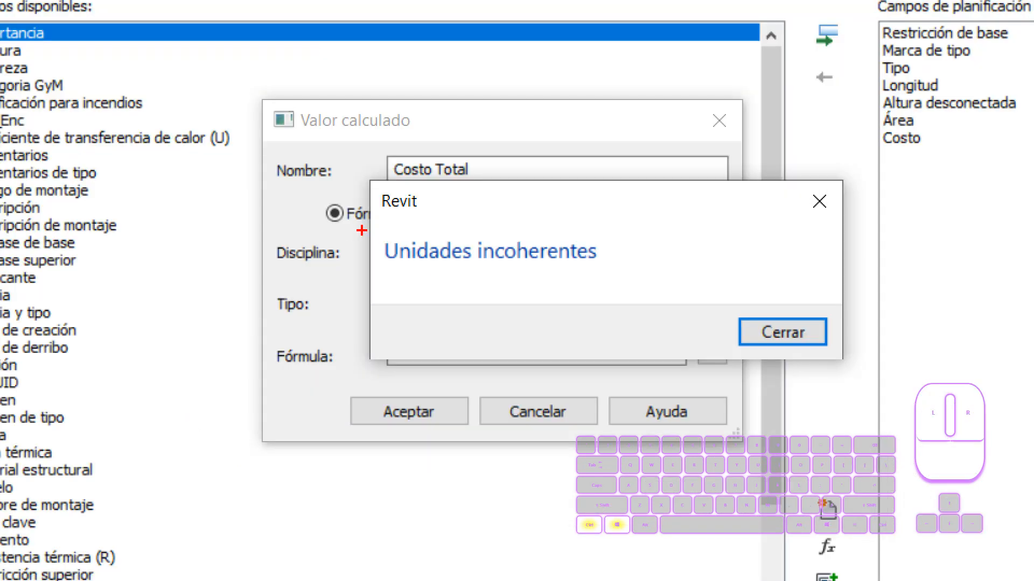
key("Escape")
key("Escape")
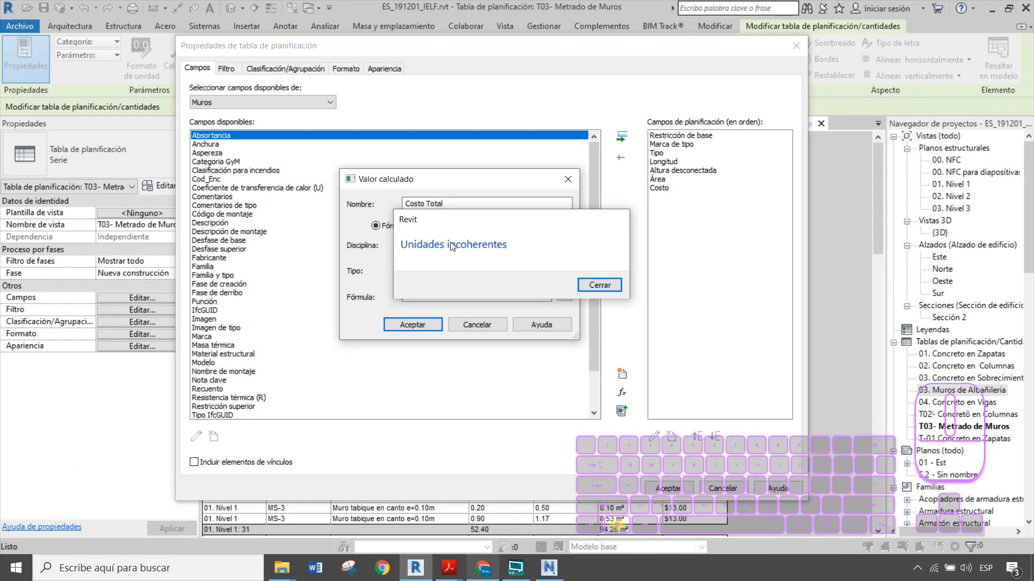
- Change the Costo Total formula to (Área/1)*Costo and add the calculated value to the schedule fields
left_click(422, 294)
type("/1)*Costo")
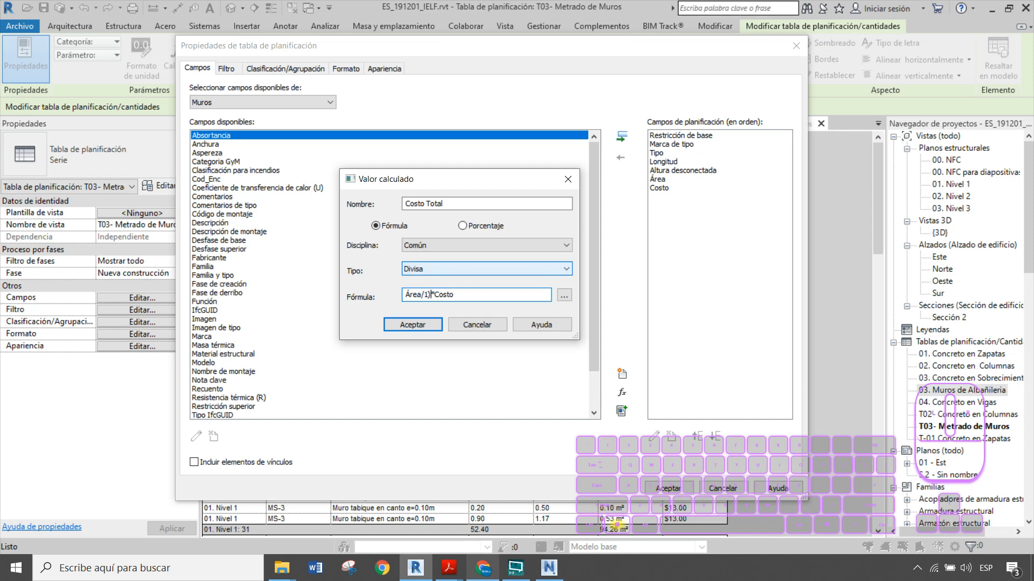
key("Left")
key("Home")
type("(")
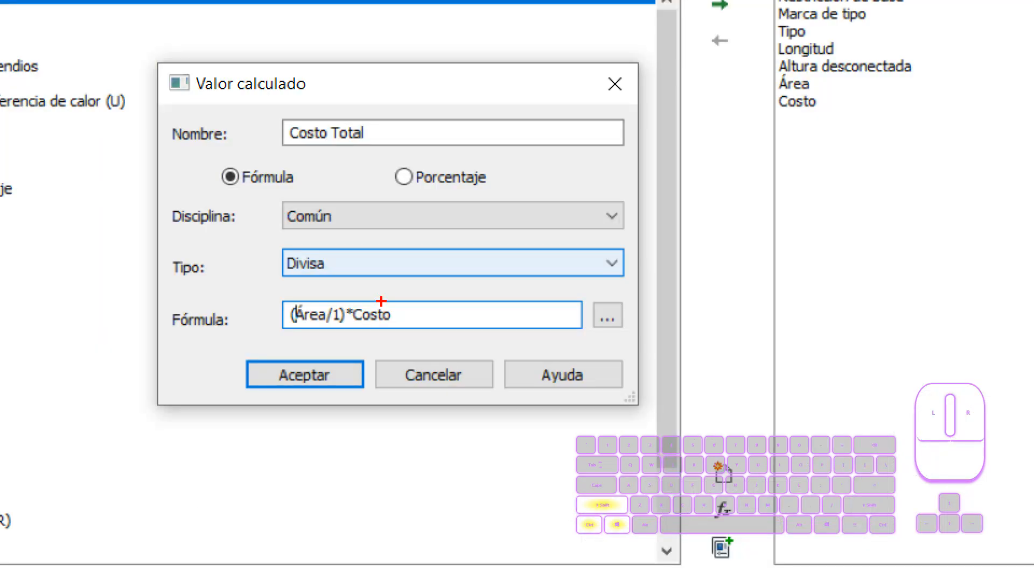
left_click_drag(381, 301, 462, 177, "ctrl+shift")
key("Escape")
left_click(423, 325)
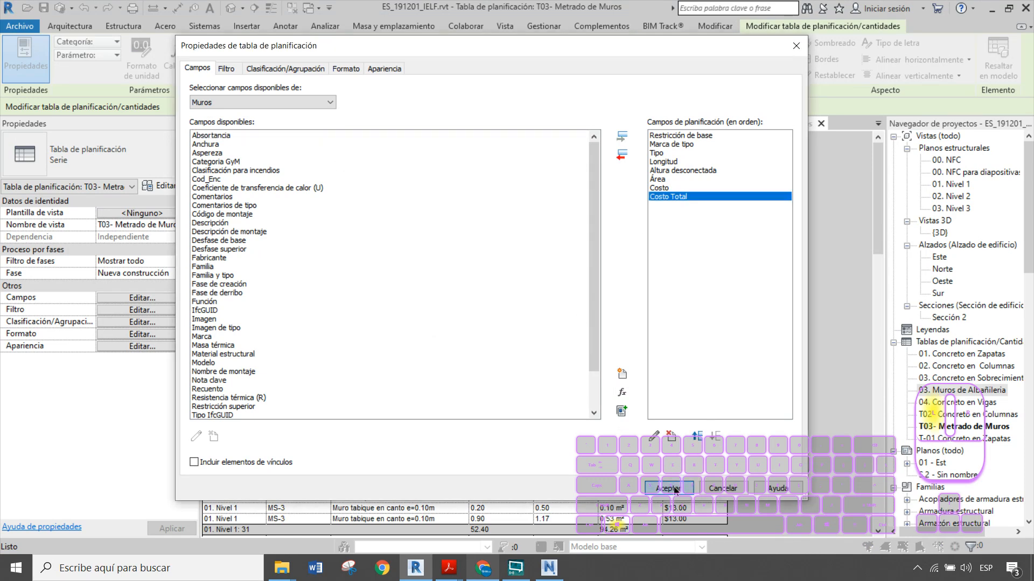
- Apply the schedule fields and format the Costo Total column independently of the project settings, with the $ unit symbol
left_click(673, 486)
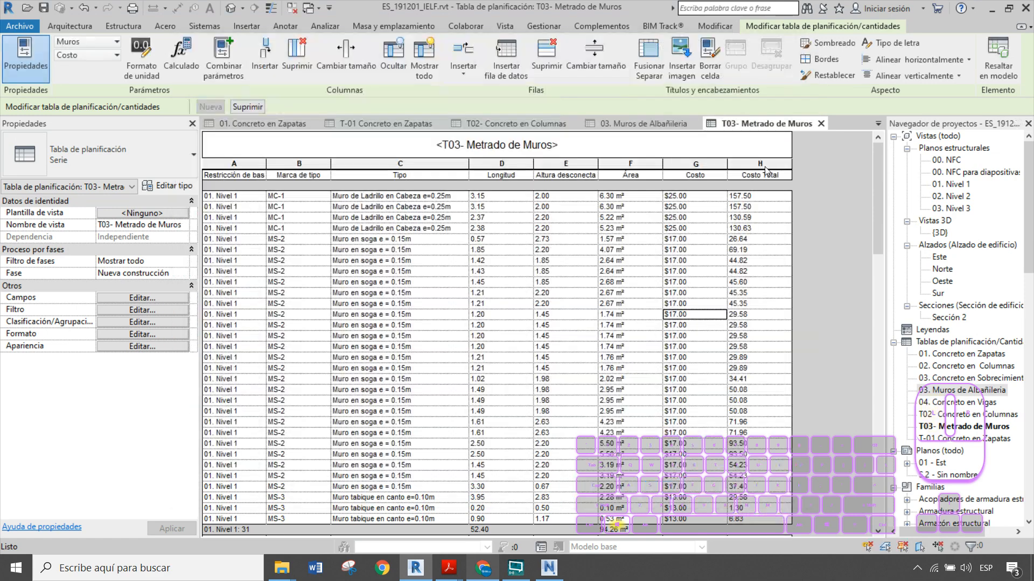
left_click(765, 164)
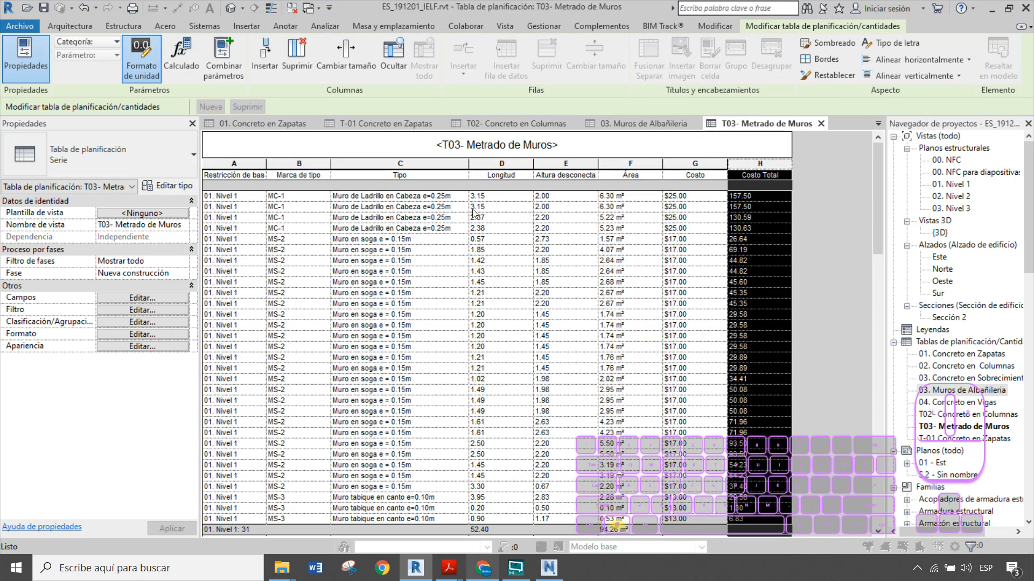
left_click(300, 187)
left_click(340, 273)
left_click(325, 295)
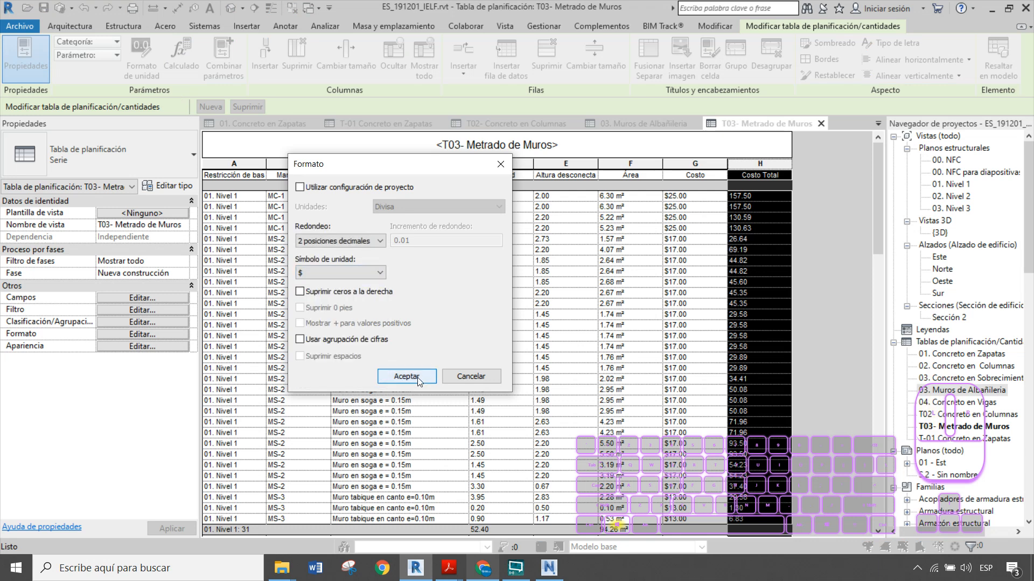
left_click(406, 376)
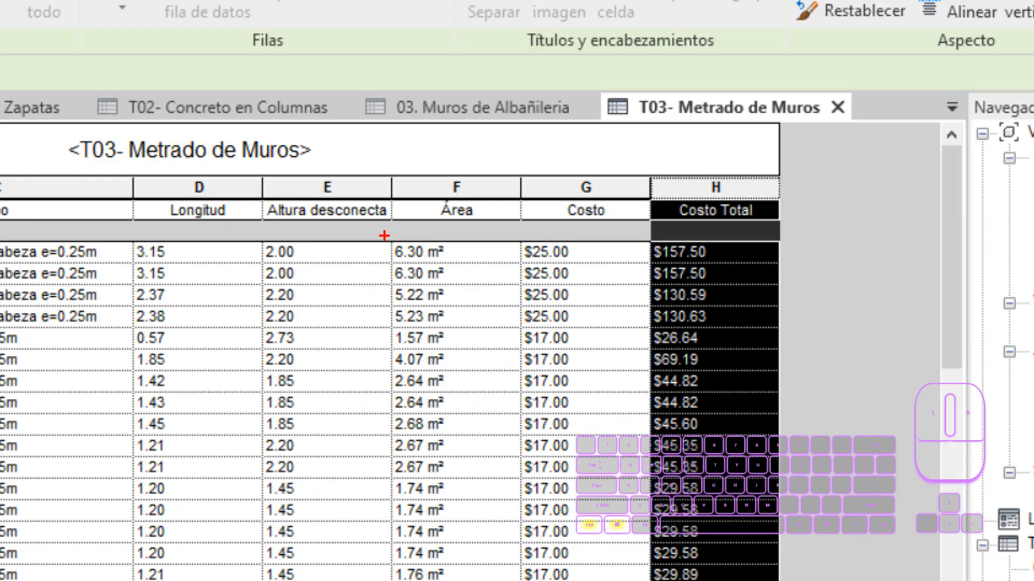
left_click_drag(384, 235, 770, 263, "ctrl")
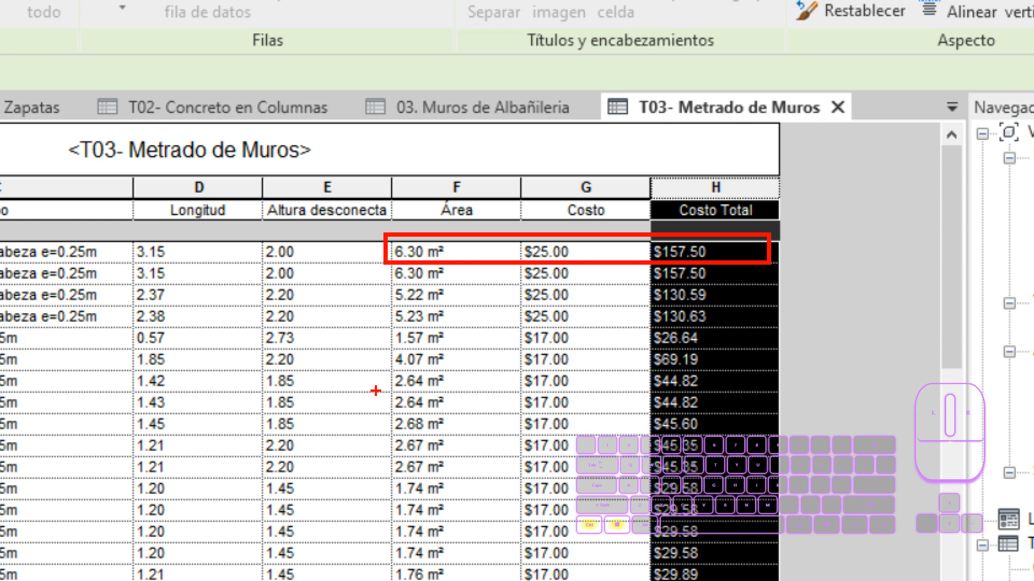
left_click_drag(375, 391, 758, 413, "ctrl")
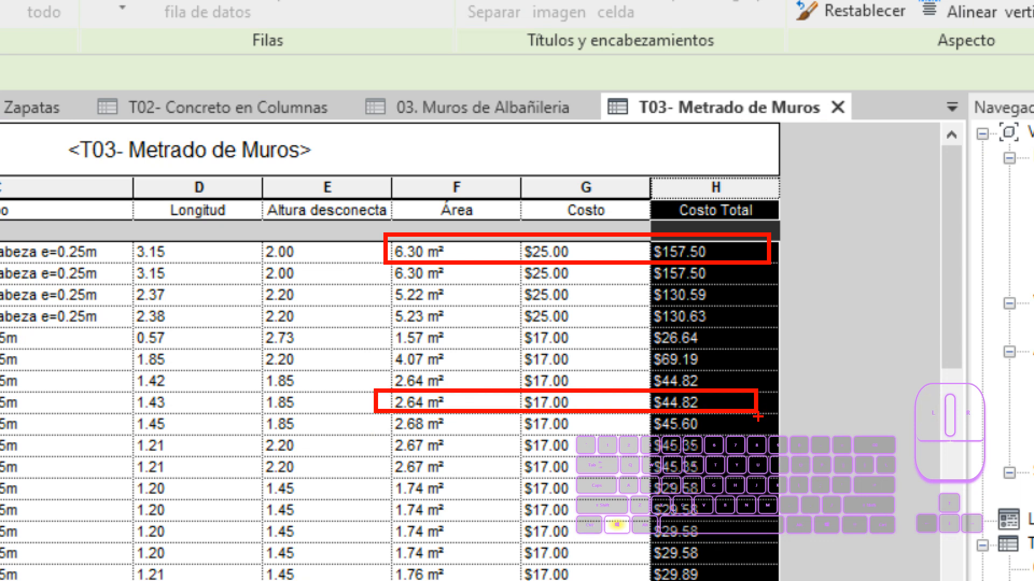
key("Escape")
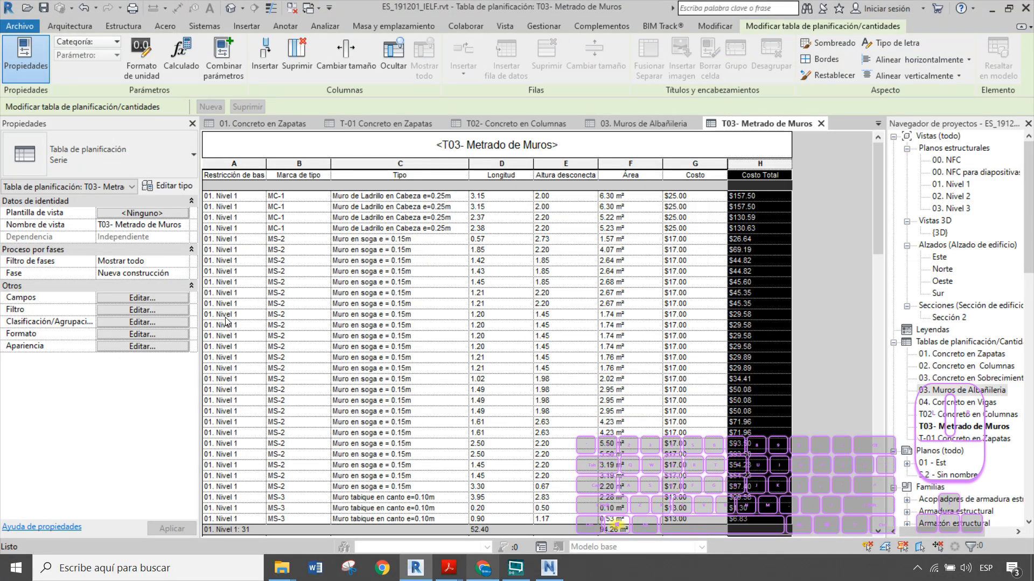
- Turn off Detallar cada ejemplar for the wall schedule and set the Costo Total field to Calcular totales
left_click(173, 322)
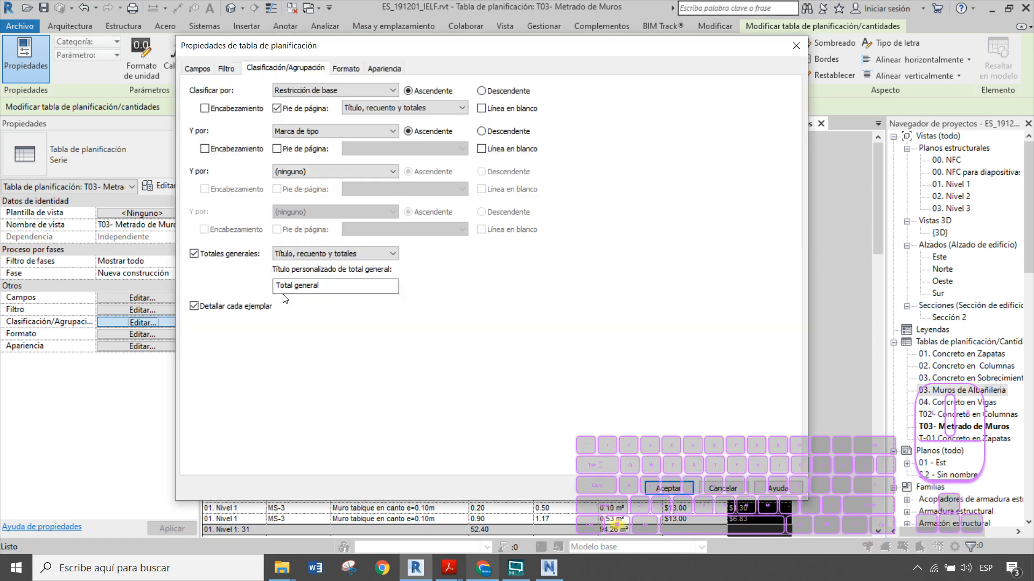
left_click(668, 488)
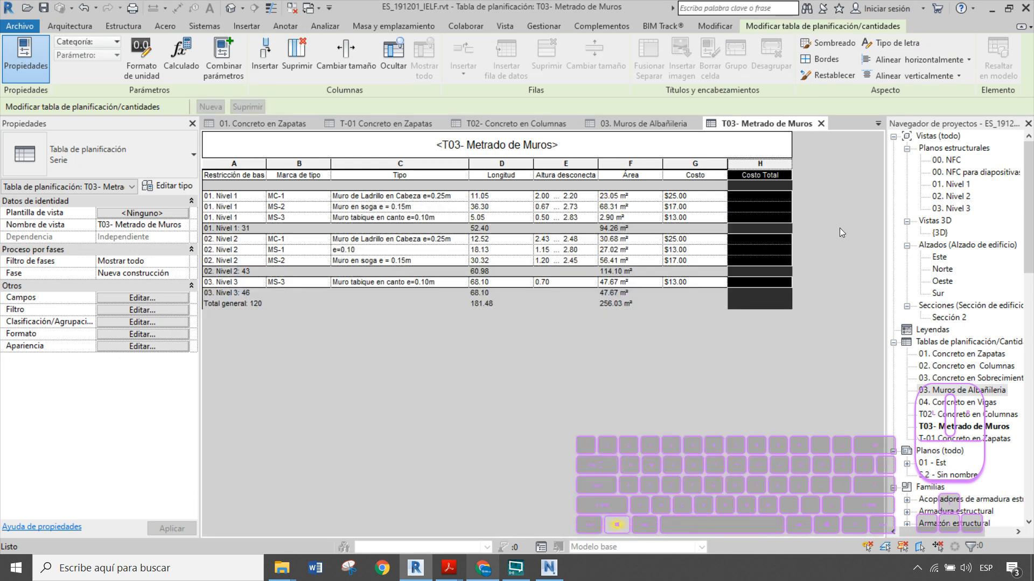
left_click(141, 334)
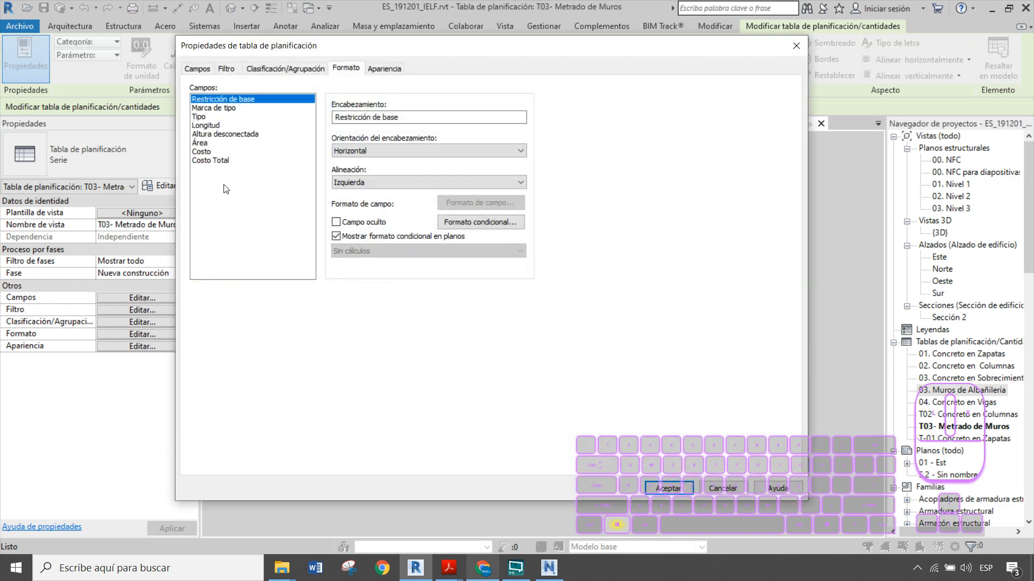
left_click(210, 160)
left_click(377, 251)
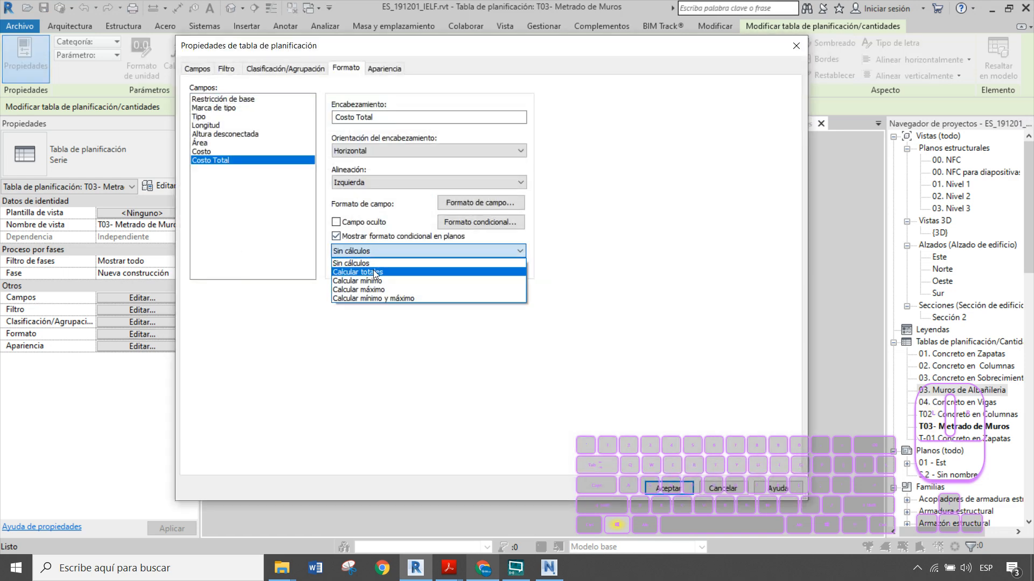
left_click(373, 272)
left_click(668, 488)
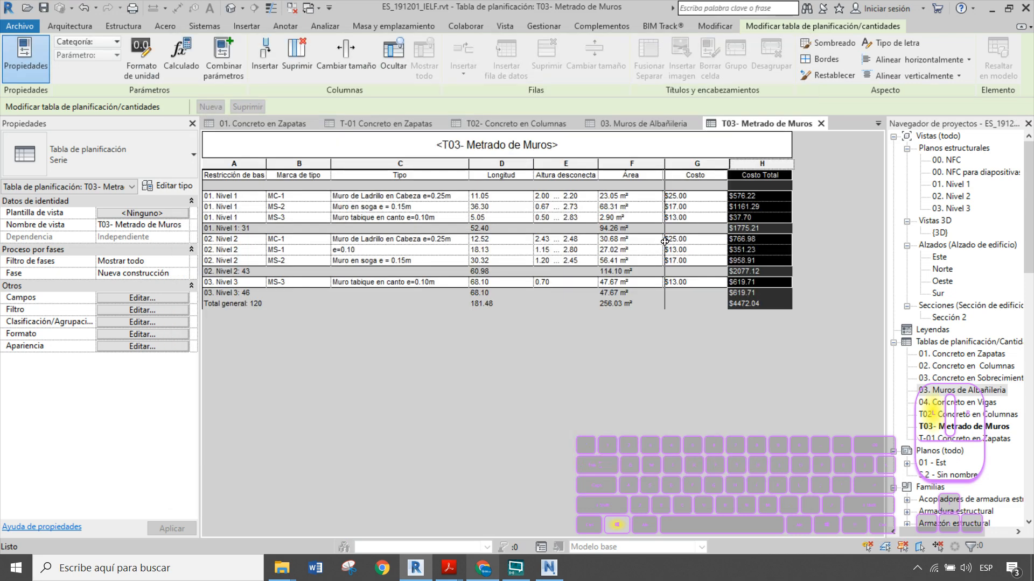
left_click(787, 239)
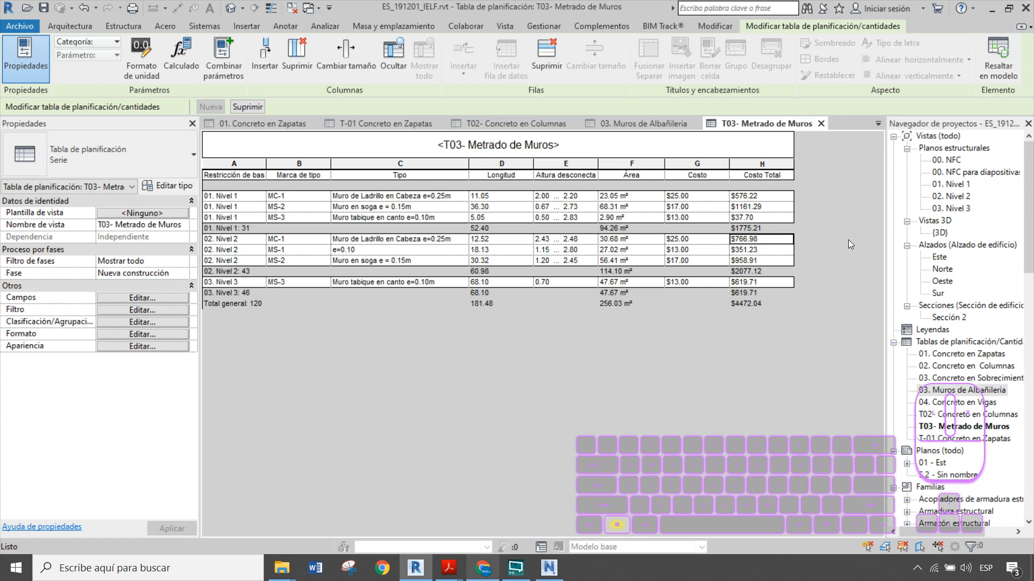
- Open the 04. Concreto en Vigas schedule
left_click(978, 403)
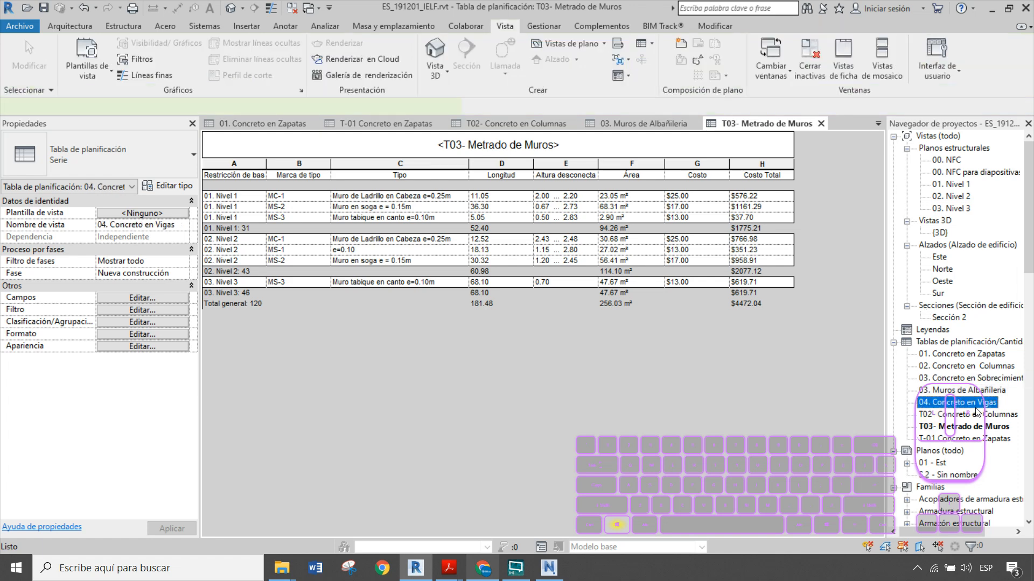
double_click(975, 407)
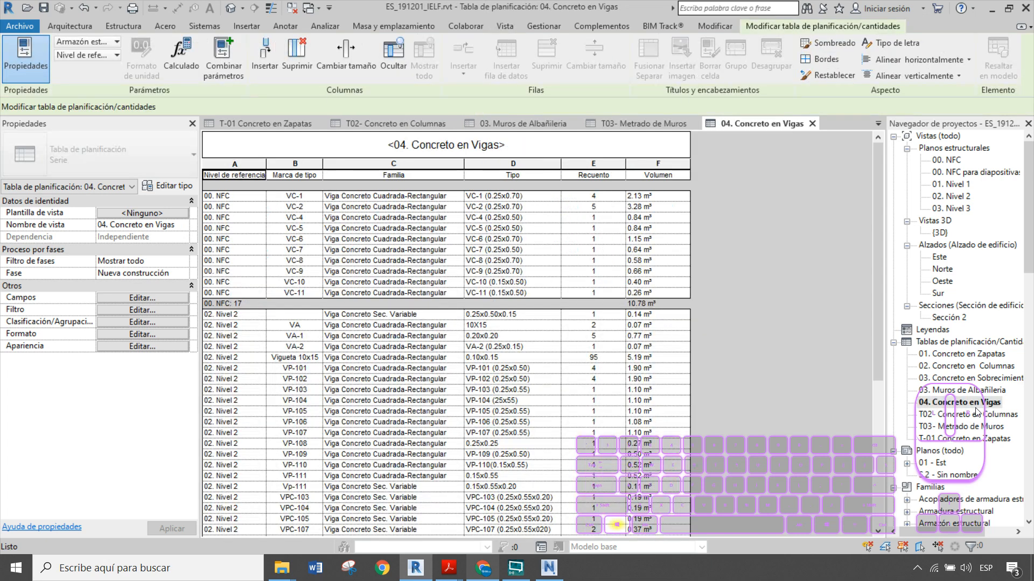